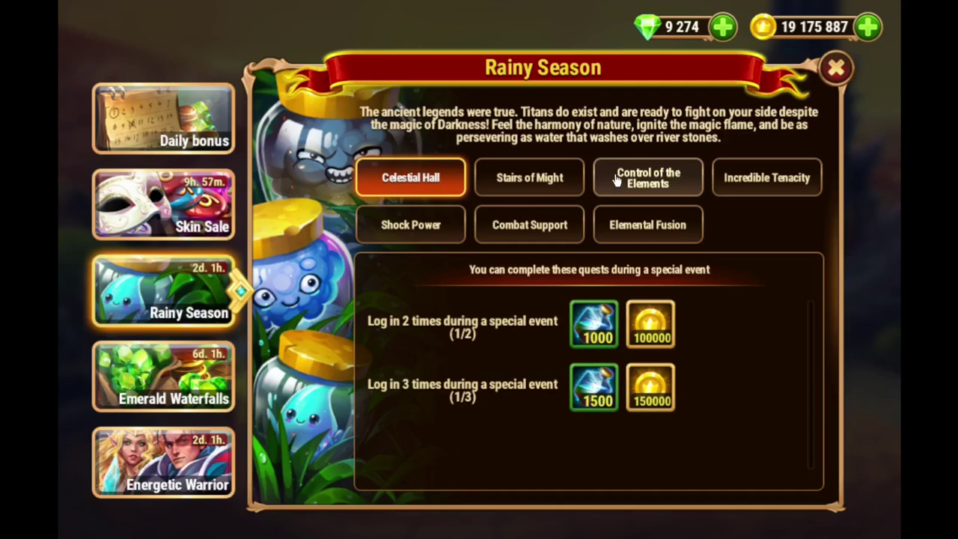
Step: Look through the Rainy Season quest categories, including Control of the Elements, Shock Power and Combat Support, and check the Raindrop reward details
left_click(618, 180)
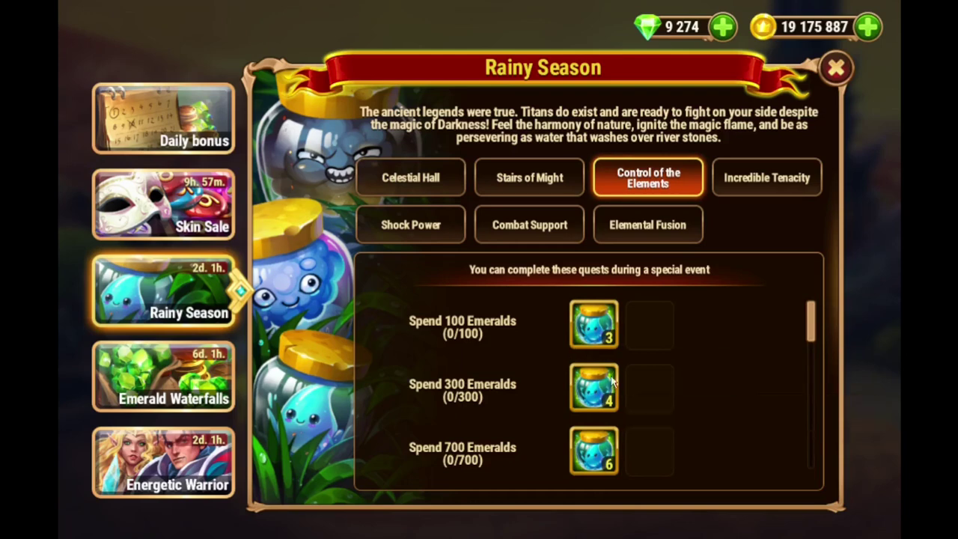
mouse_move(607, 335)
left_click(770, 183)
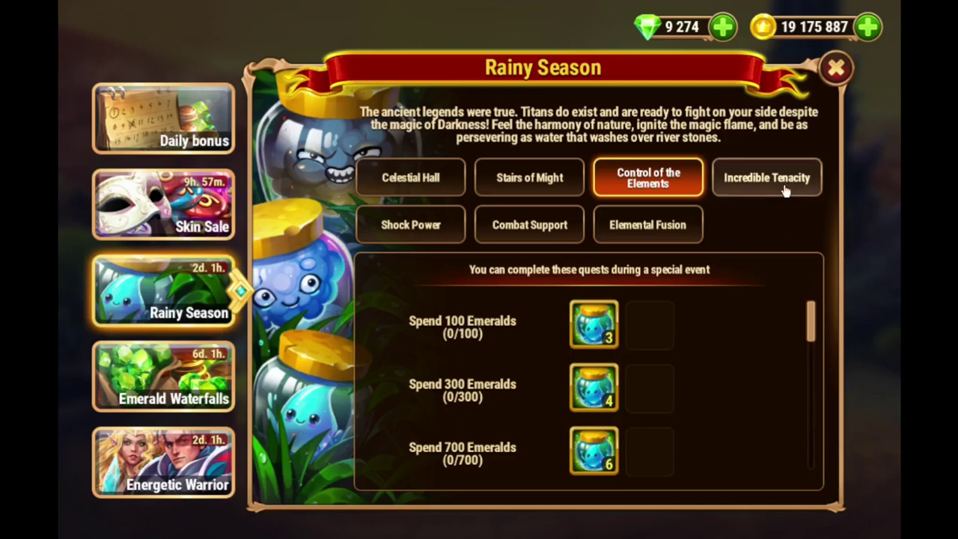
left_click(419, 228)
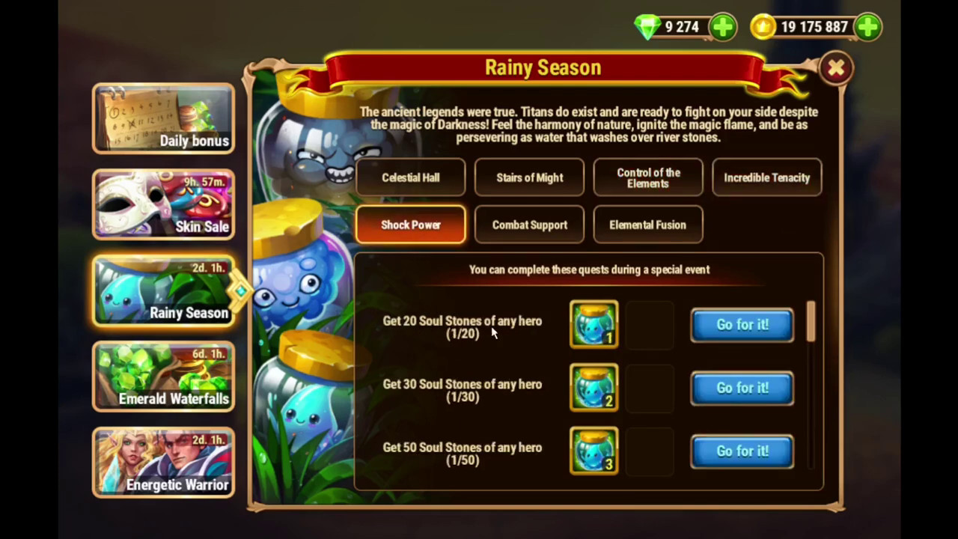
left_click(531, 238)
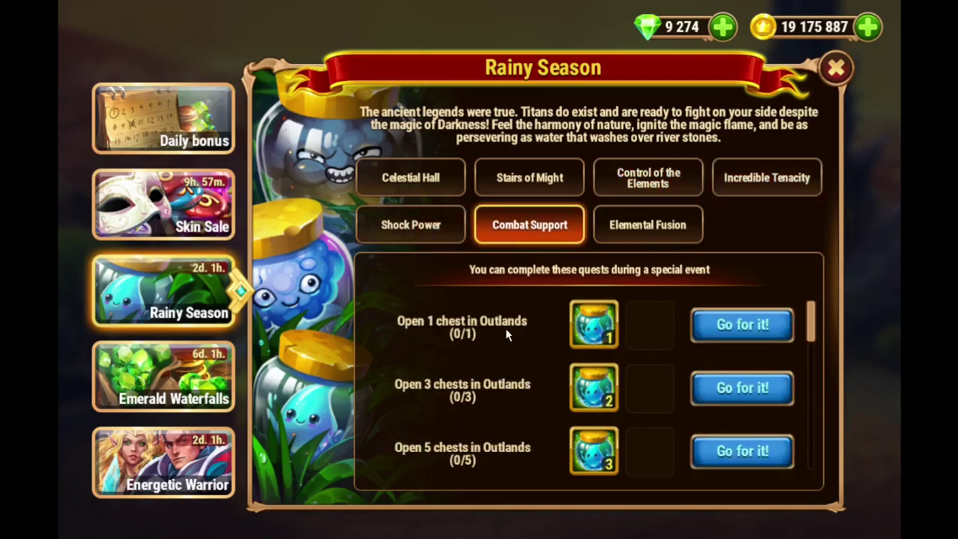
mouse_move(599, 343)
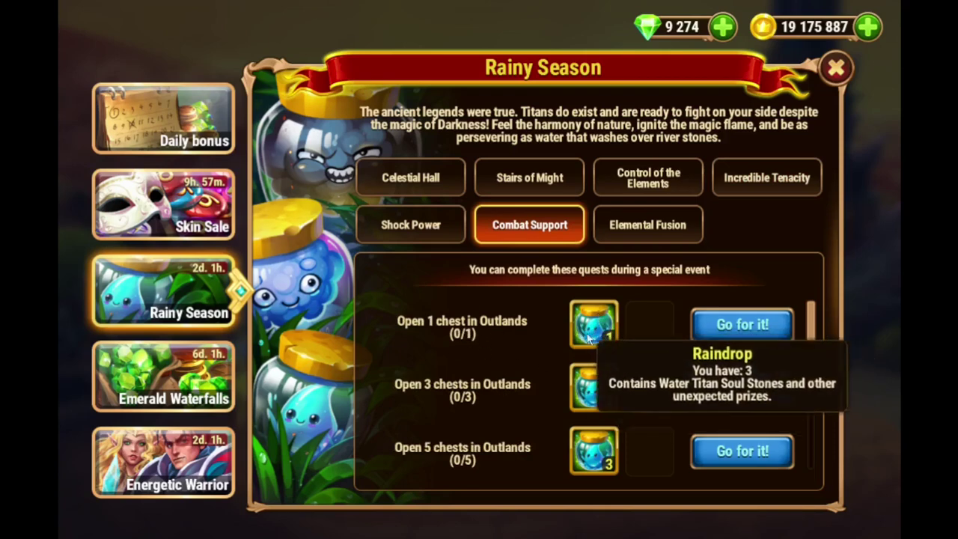
left_click(413, 223)
left_click(763, 180)
left_click(673, 182)
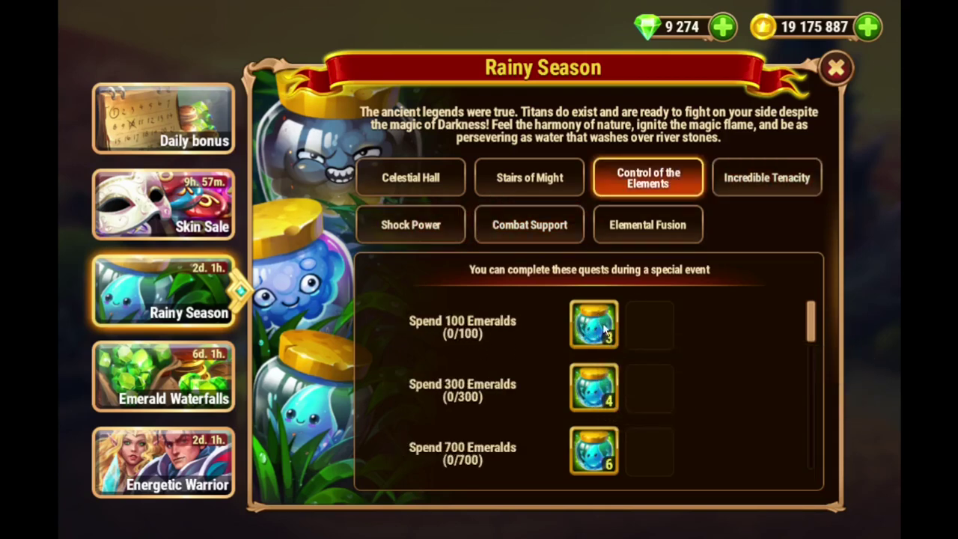
mouse_move(603, 329)
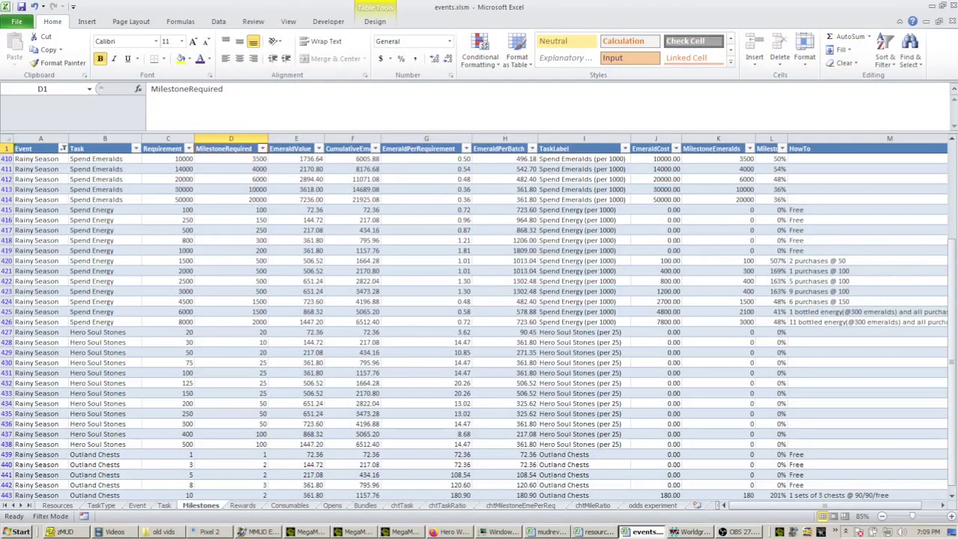
Step: Hide columns F to I, from CumulativeEmeralds through TaskLabel, on the Milestones sheet of events.xlsm
left_click(426, 148, "ctrl")
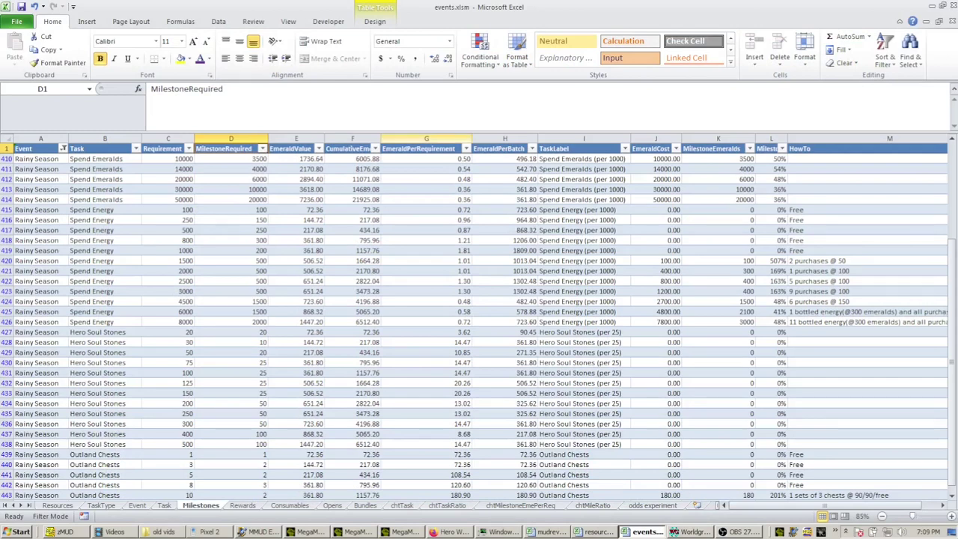
left_click(584, 148, "ctrl")
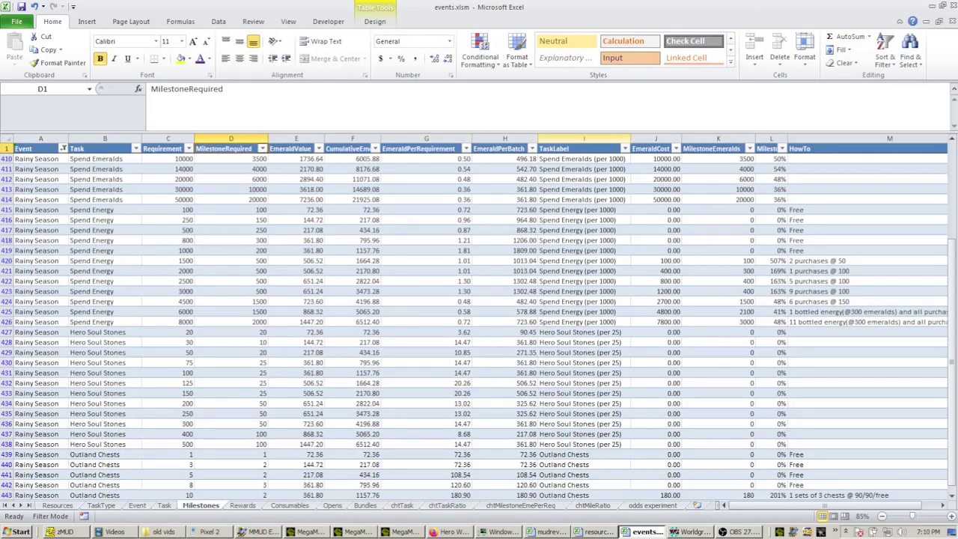
left_click(426, 148, "ctrl")
left_click_drag(352, 147, 554, 149)
right_click(554, 150)
left_click(583, 296)
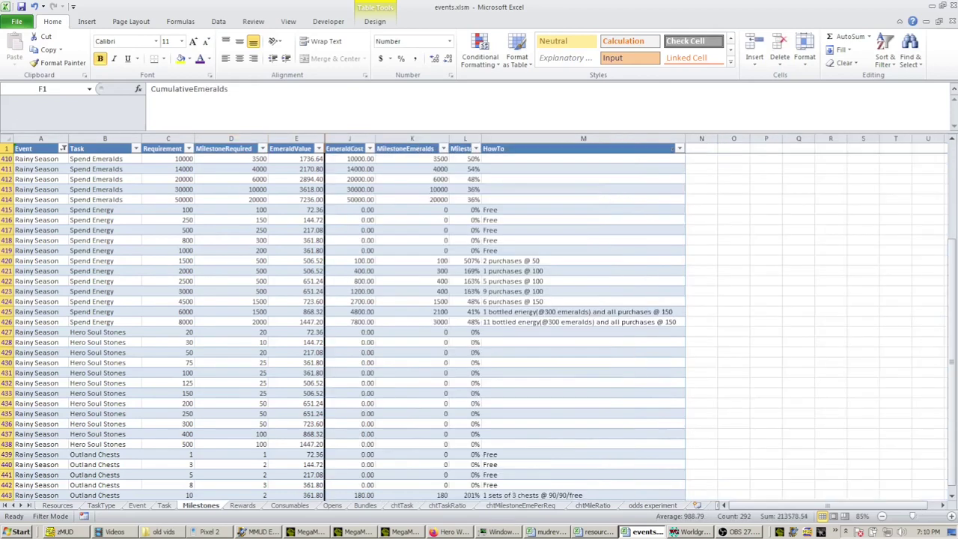
Step: Enlarge the sheet to 115% and review the Rainy Season task groups Log In, VIP and Spend Emeralds
scroll(474, 322, "up", 2)
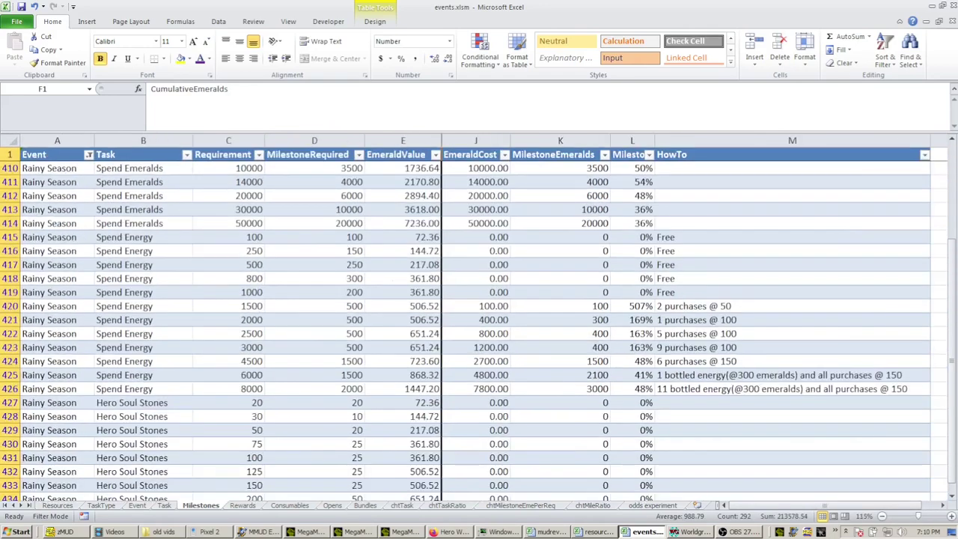
left_click(403, 237)
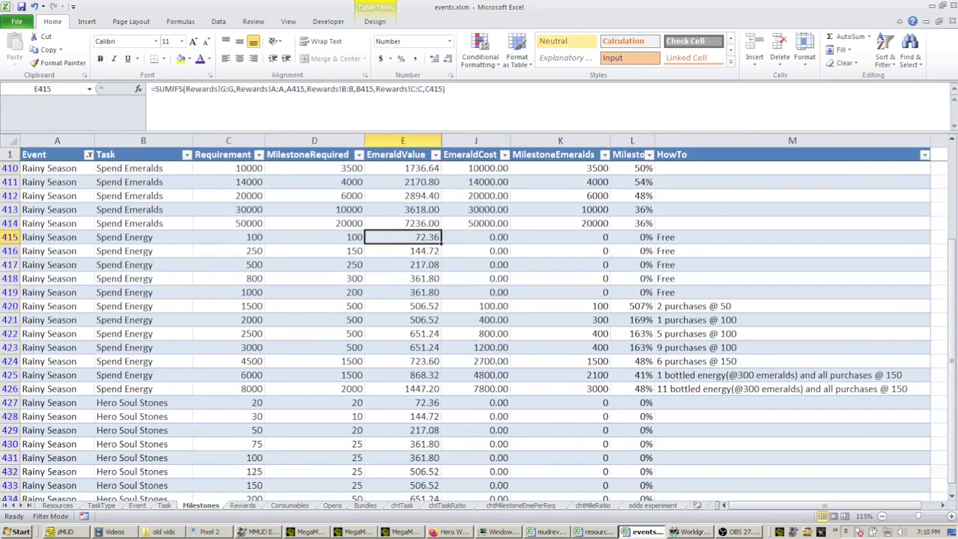
scroll(465, 329, "up", 5)
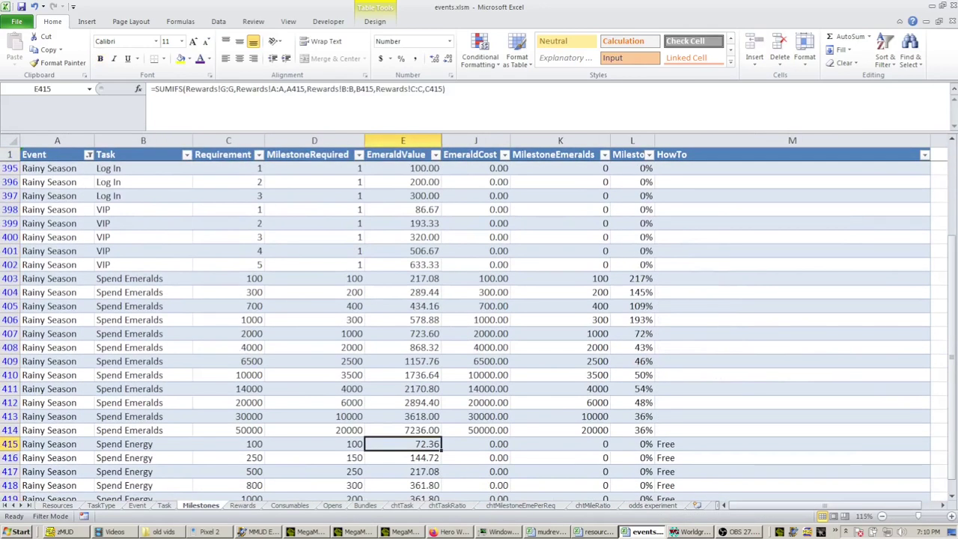
left_click(143, 182)
left_click(143, 265)
left_click(142, 334)
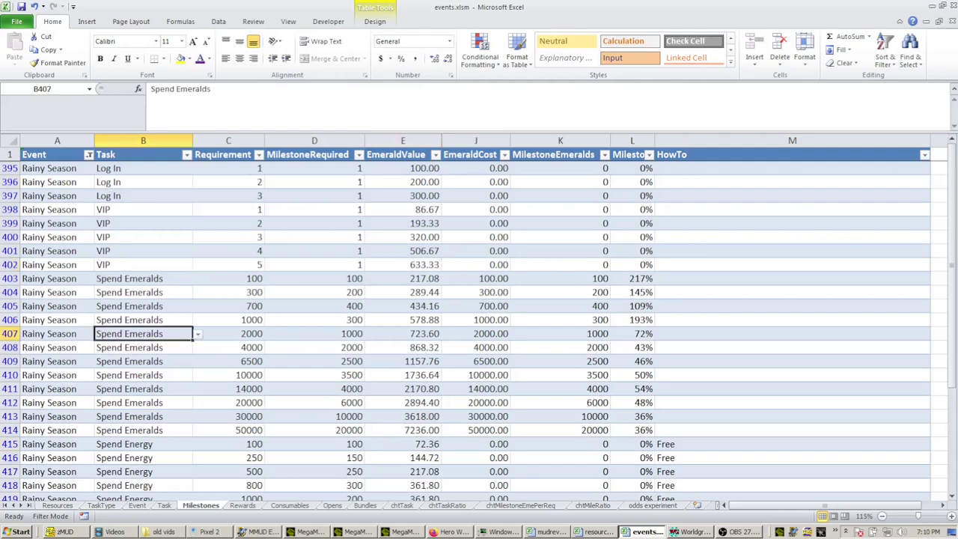
left_click(143, 210)
left_click(143, 250)
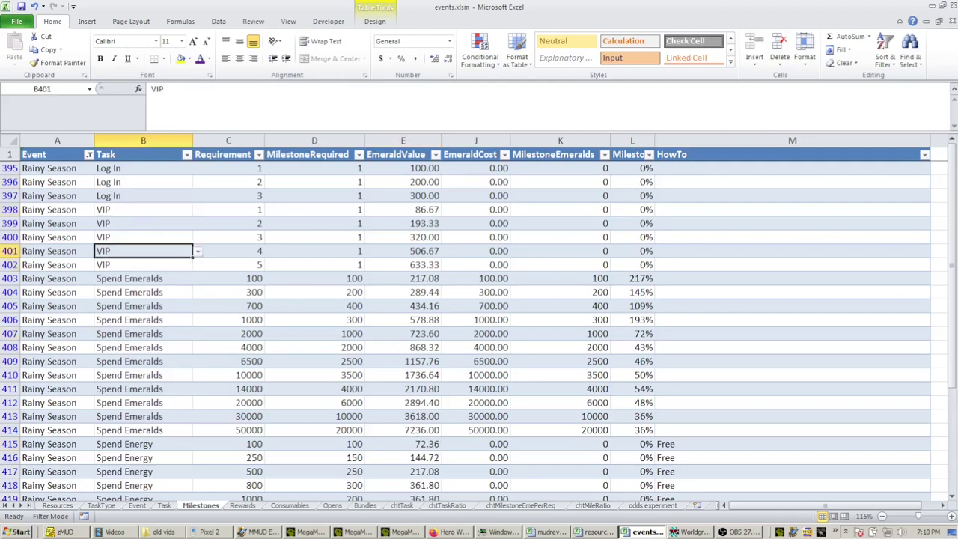
Step: Examine the requirement values of the first four Spend Emeralds milestones, rows 403 to 406
scroll(142, 251, "down", 1)
left_click(143, 238)
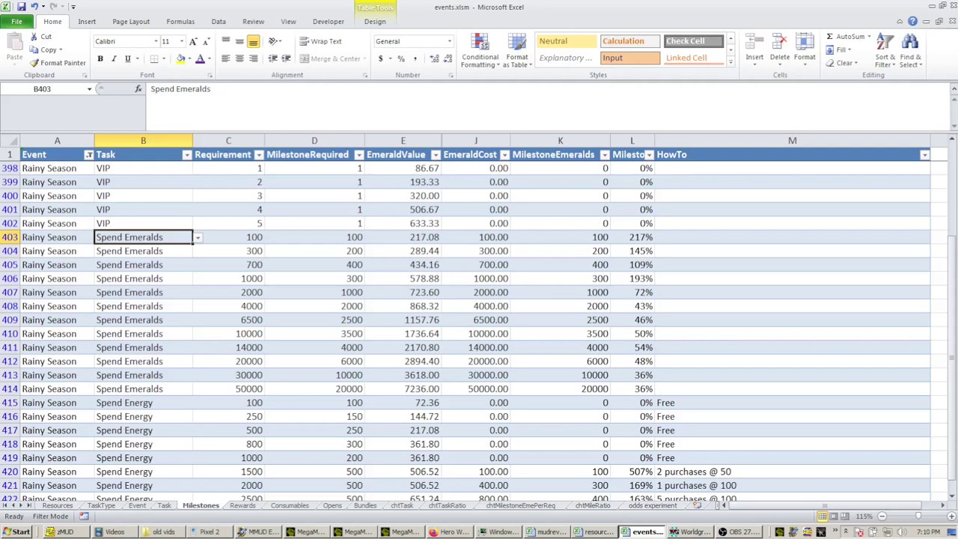
left_click(228, 237)
left_click(229, 251)
left_click(229, 265)
left_click(228, 278)
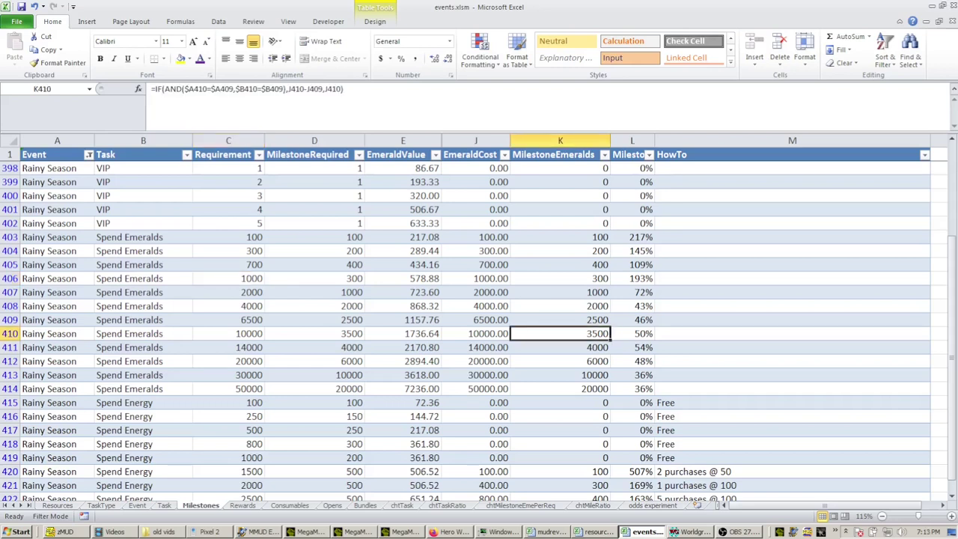
Step: Rename the MilestoneRatio column header in L1 to ROI
left_click(632, 237)
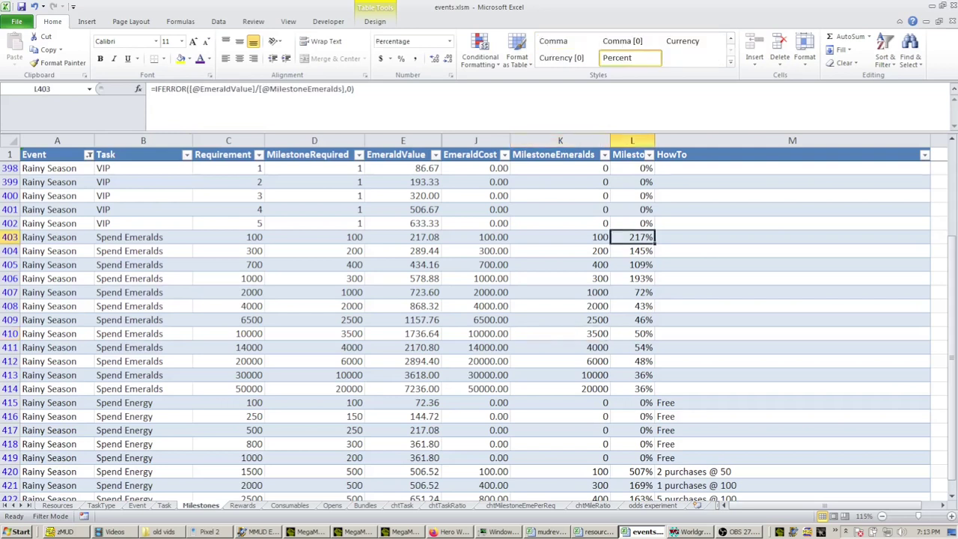
left_click(632, 139)
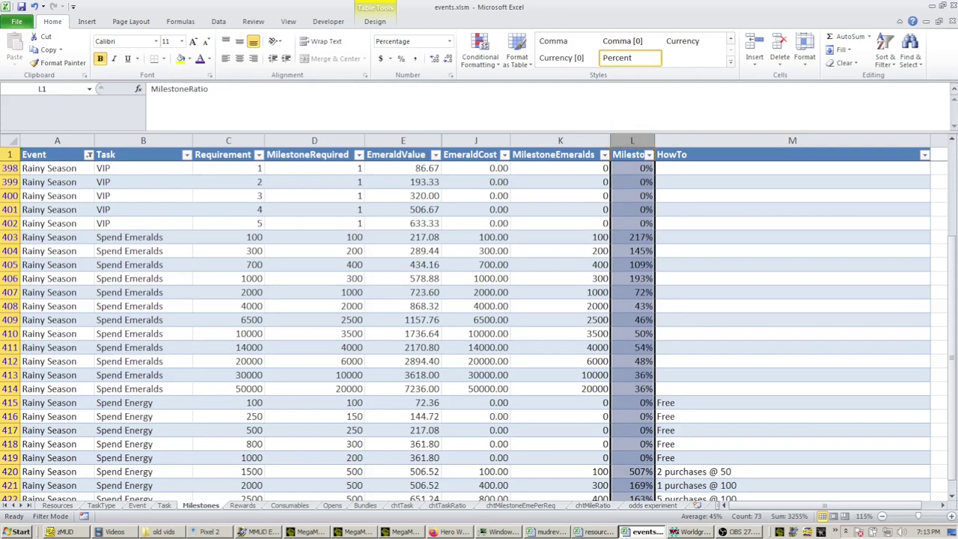
left_click(629, 155)
type("ROI")
key("Return")
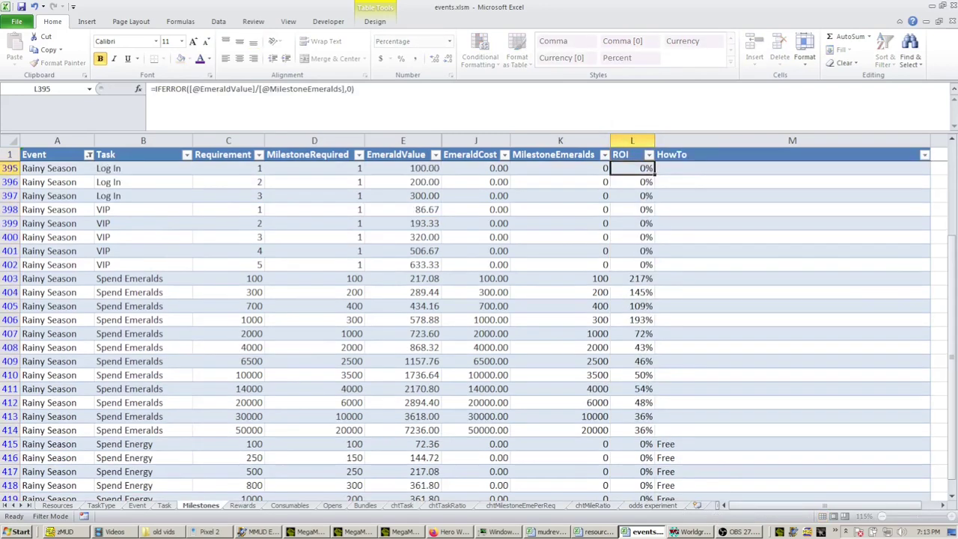
Step: Compare the required emeralds, emerald value and ROI of the Spend Emeralds milestones in rows 403 to 407
left_click(633, 293)
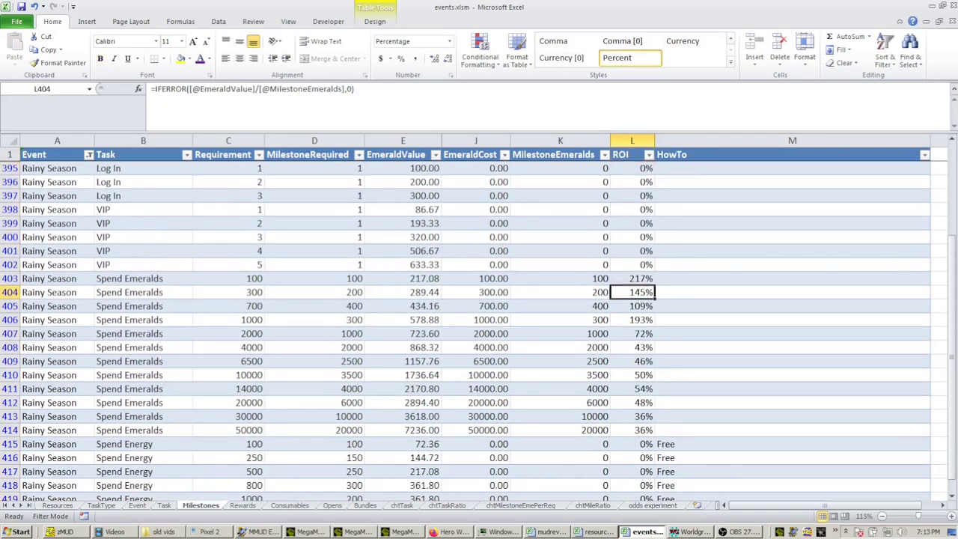
left_click(315, 279)
scroll(479, 322, "down", 1)
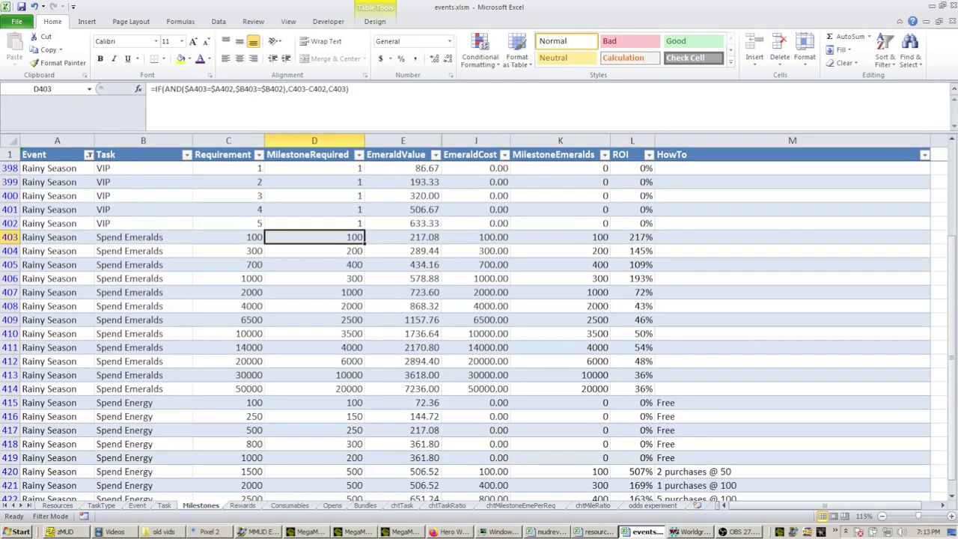
left_click(403, 237)
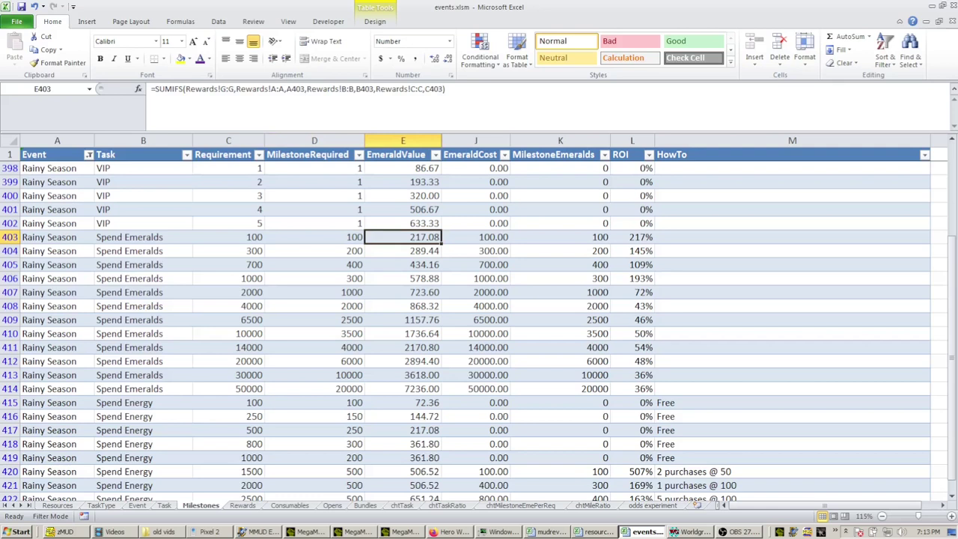
left_click(632, 237)
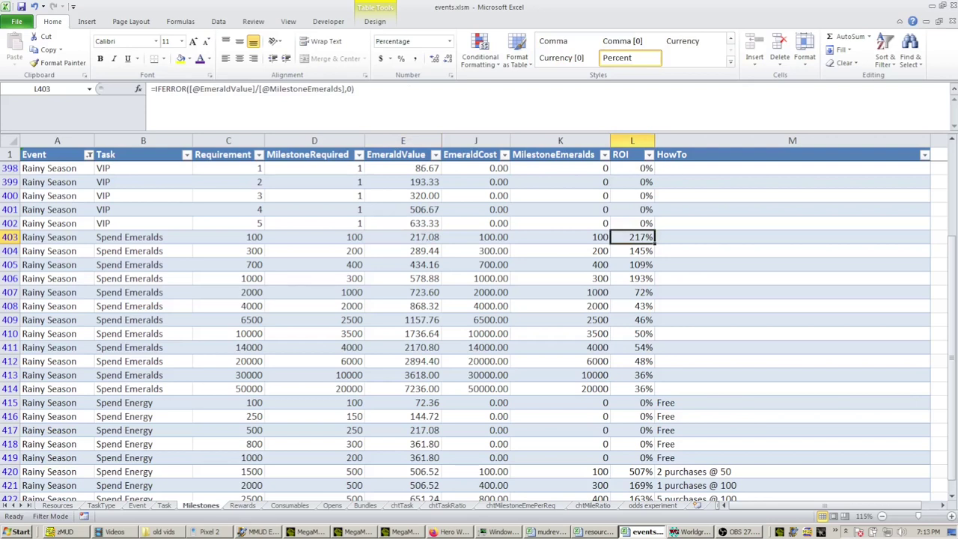
left_click(633, 293)
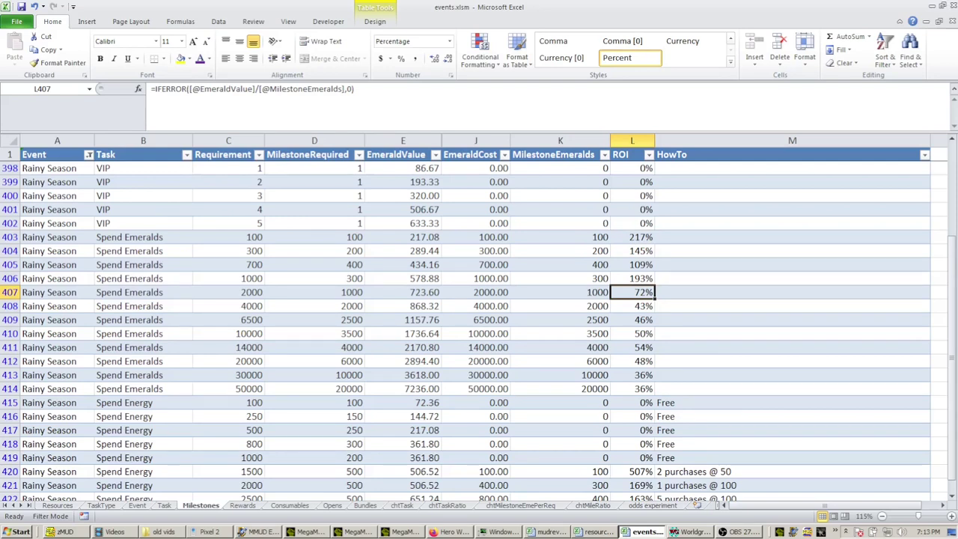
Step: Filter the Task column to show only Spend Energy
scroll(479, 329, "down", 1)
left_click(187, 155)
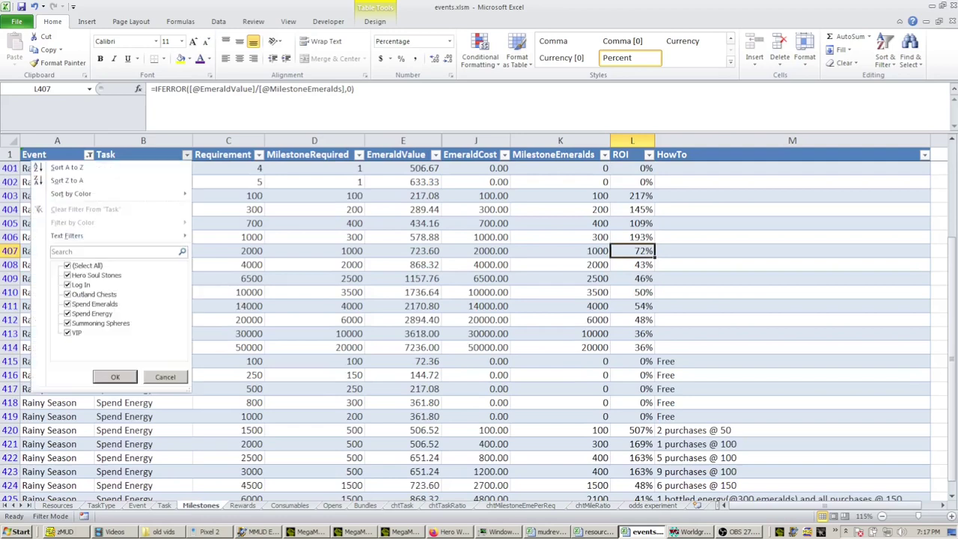
left_click(67, 265)
left_click(67, 313)
left_click(115, 376)
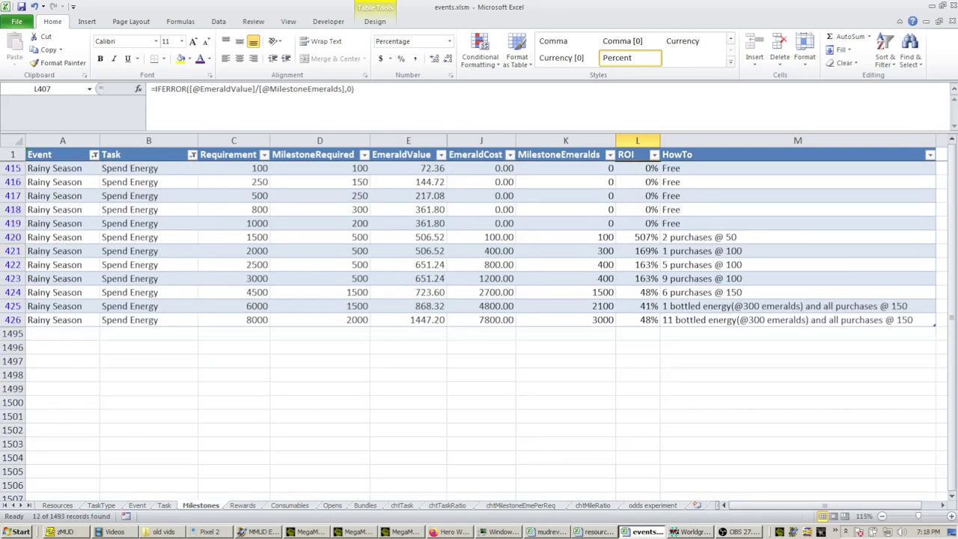
Step: Examine the Spend Energy milestones in rows 415 to 423, checking their ROI, purchase instructions, milestone emeralds and emerald value
left_click(233, 210)
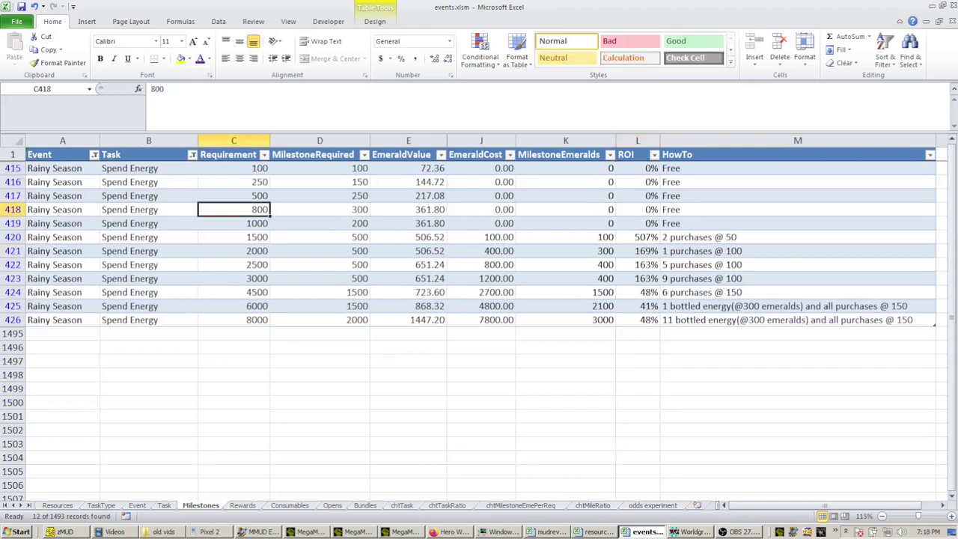
left_click_drag(638, 168, 638, 210)
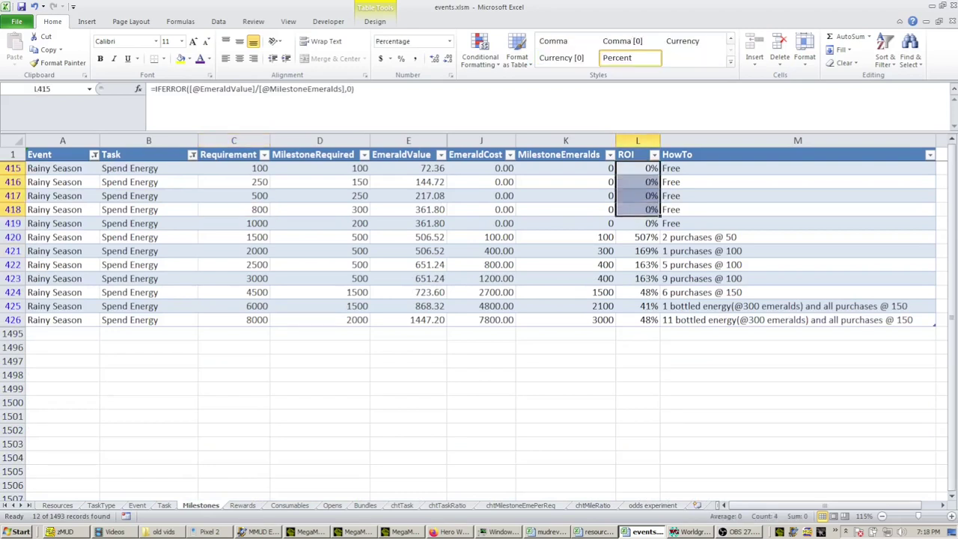
left_click(638, 223)
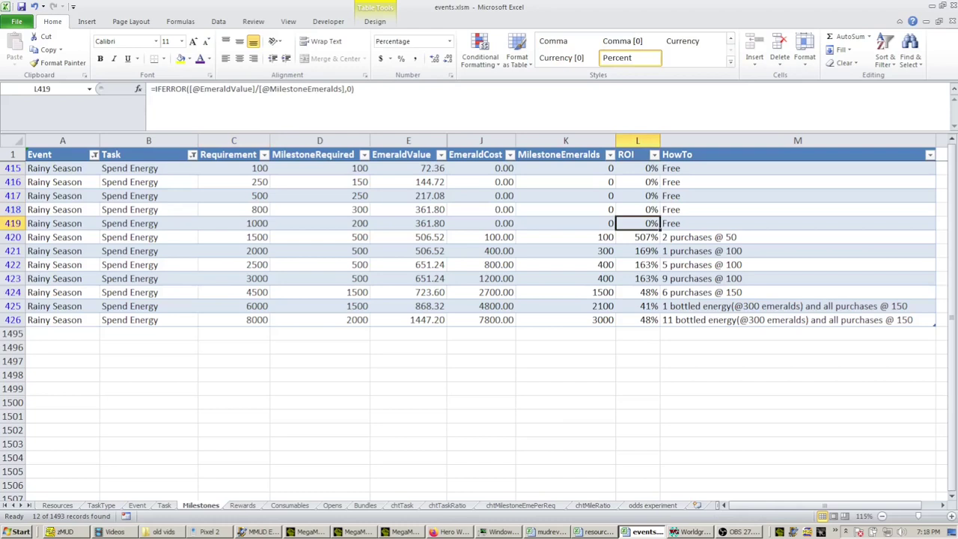
left_click(703, 237)
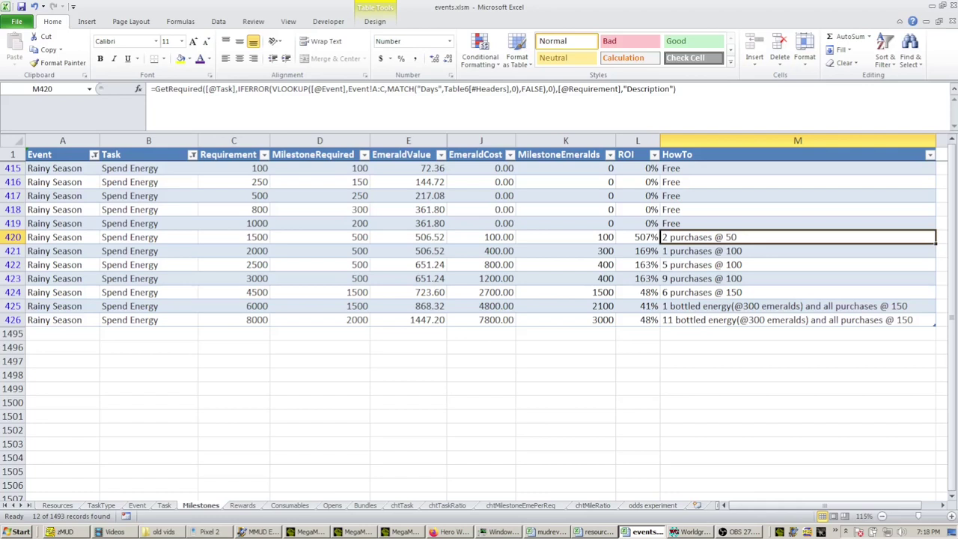
left_click_drag(639, 237, 639, 278)
left_click(577, 251)
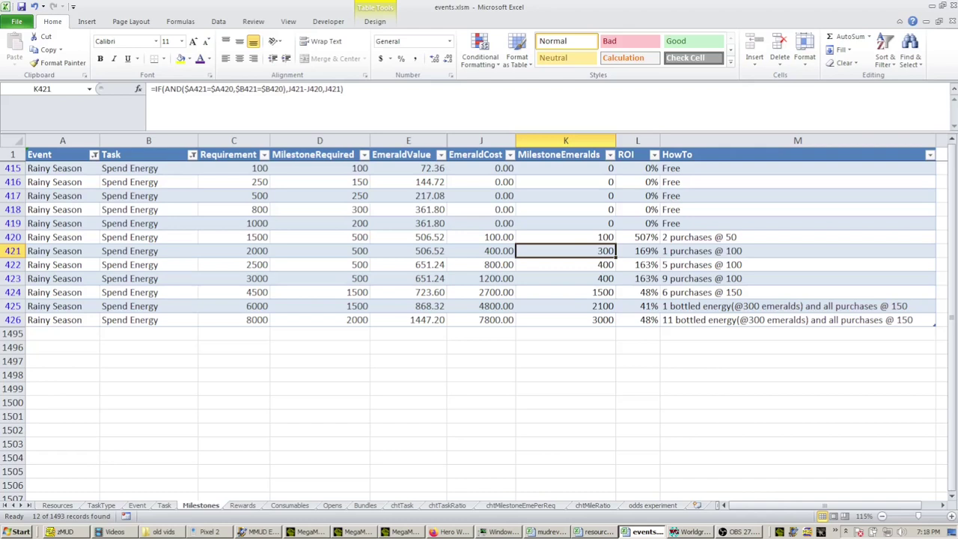
left_click(637, 237)
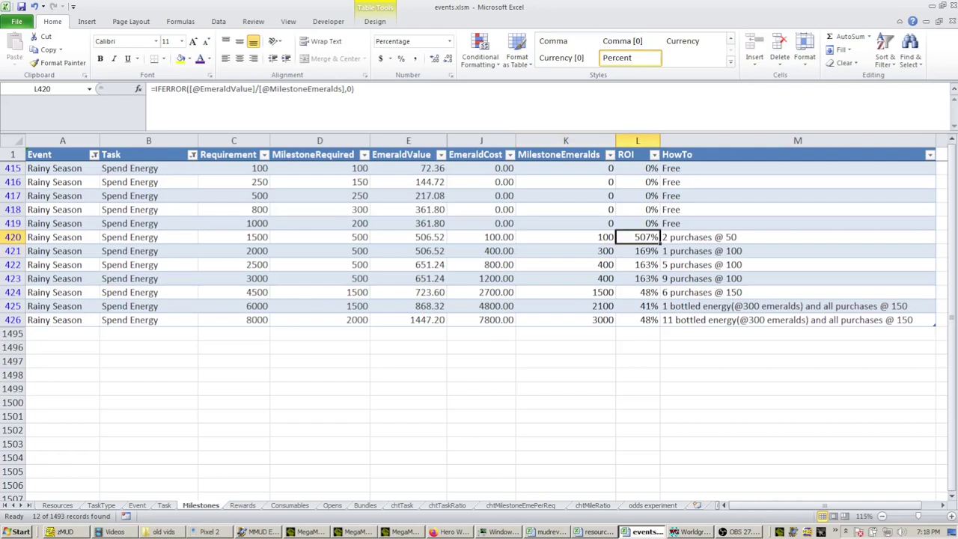
left_click(566, 250)
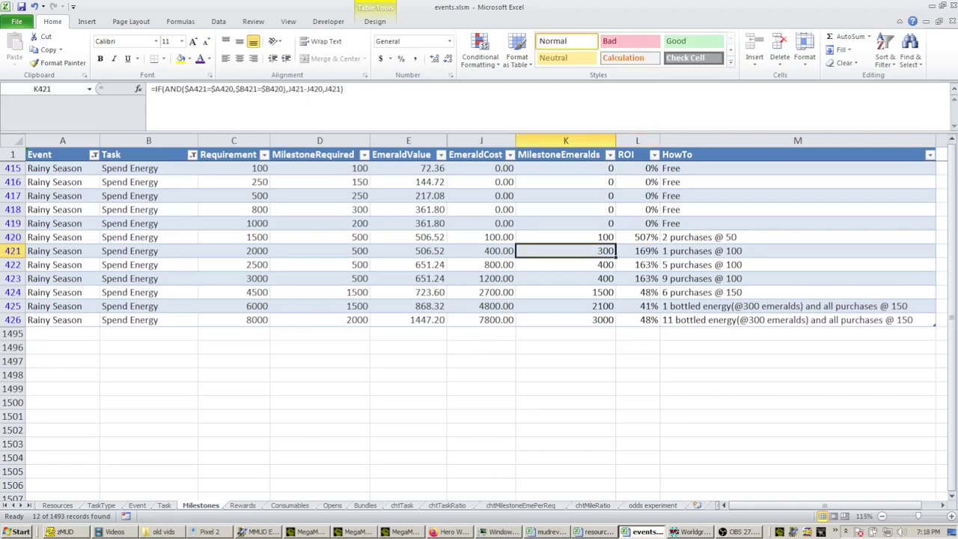
left_click(408, 251)
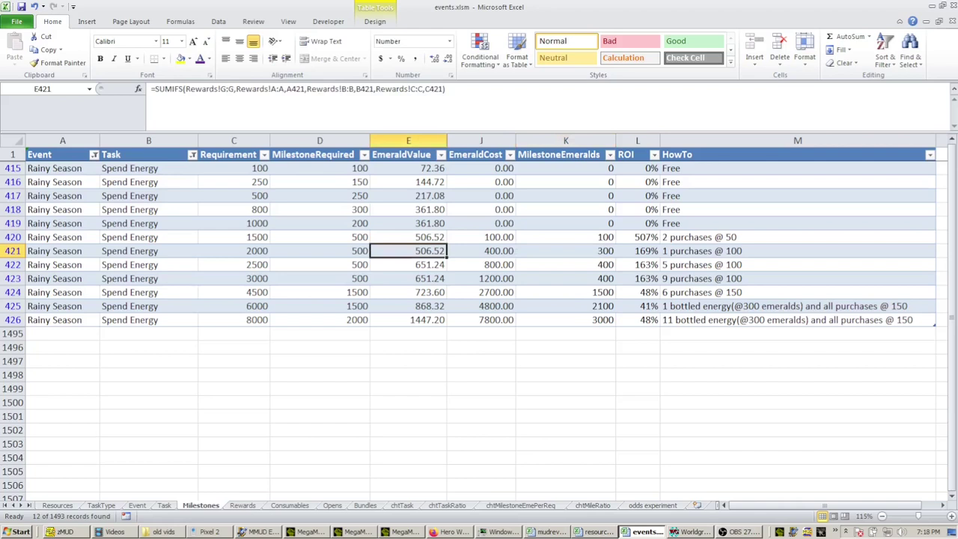
Step: Examine the Spend Energy milestones in rows 420 to 424, comparing their ROI, energy requirements and HowTo purchase instructions
left_click(637, 250)
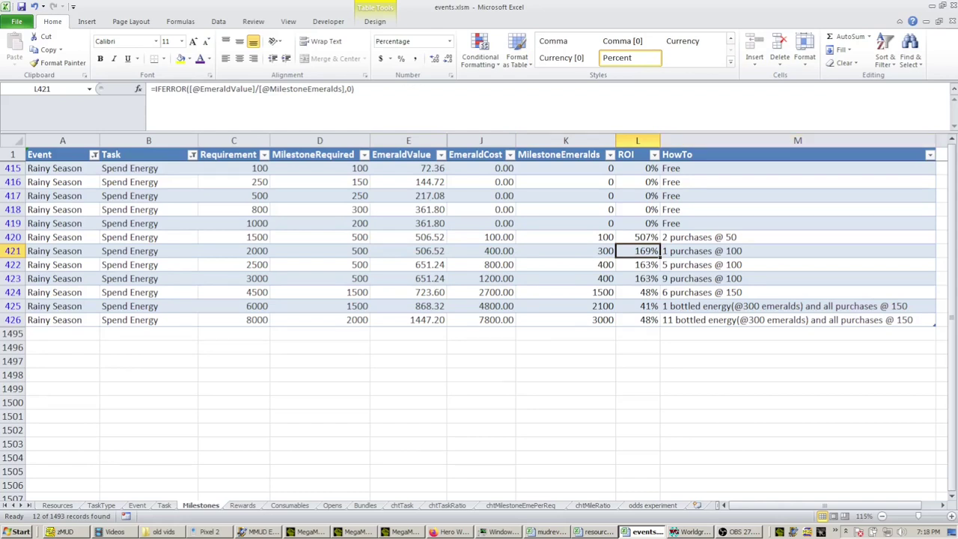
left_click(701, 237)
left_click(702, 251)
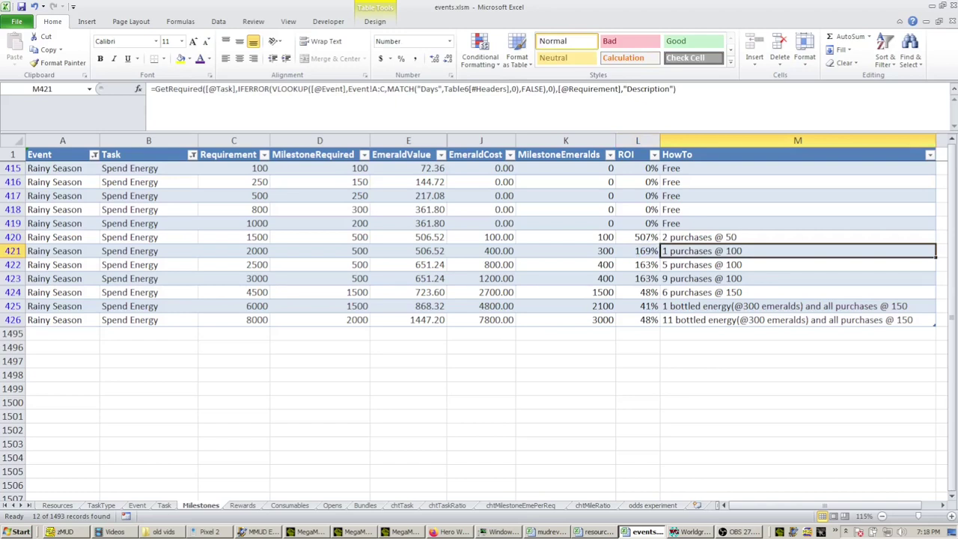
left_click(701, 238)
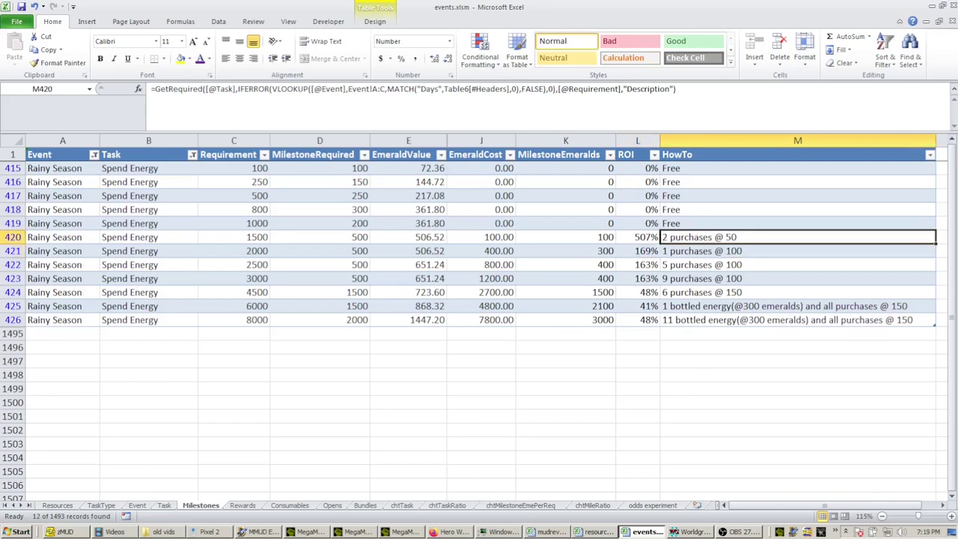
left_click(702, 251)
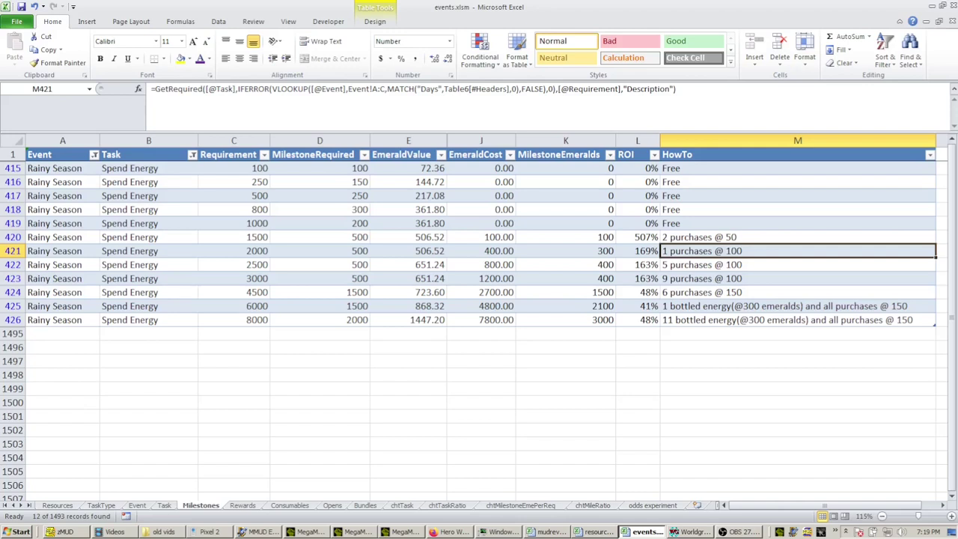
key("Down")
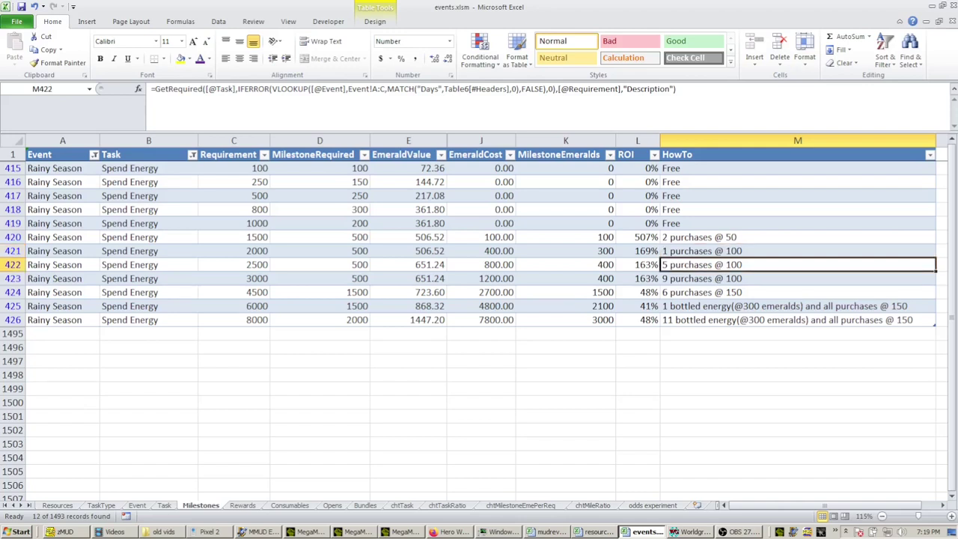
left_click(233, 278)
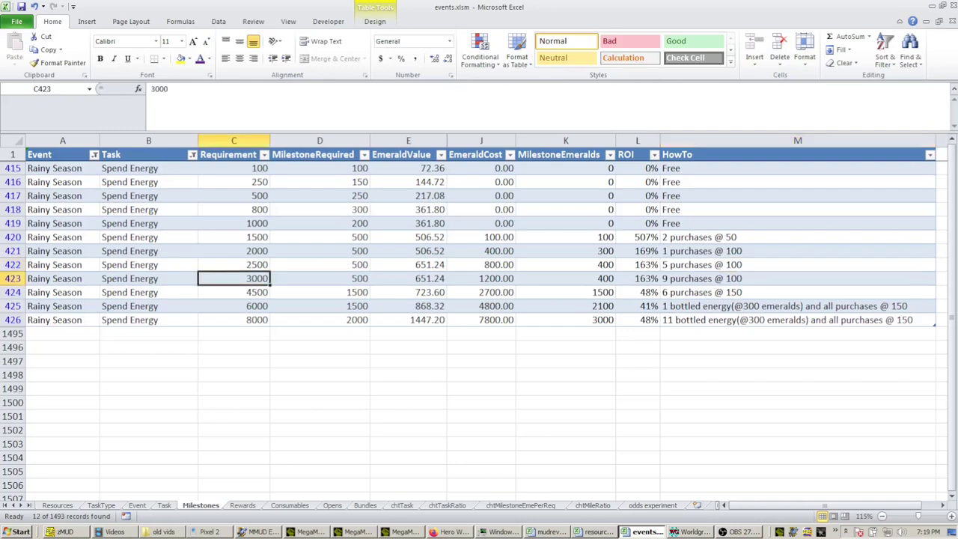
left_click(703, 293)
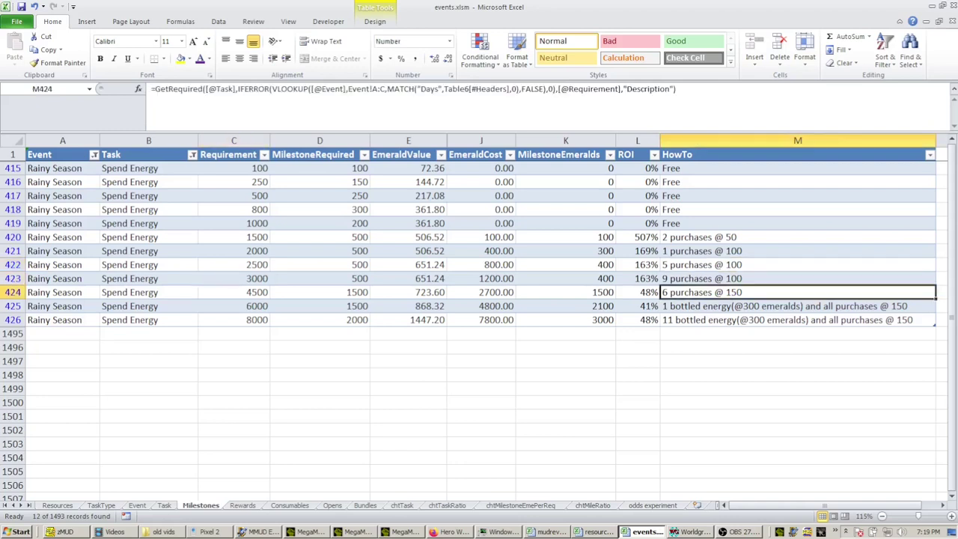
left_click(233, 293)
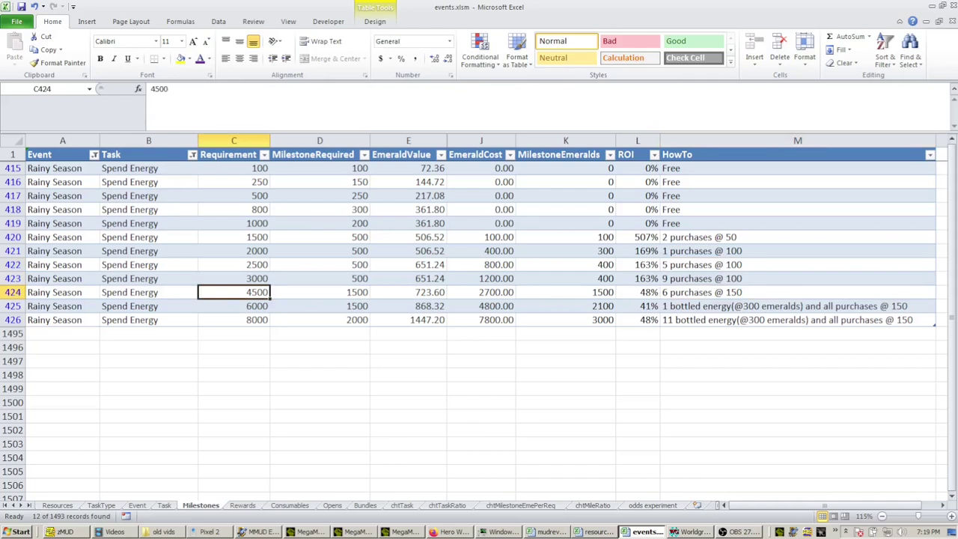
left_click(703, 293)
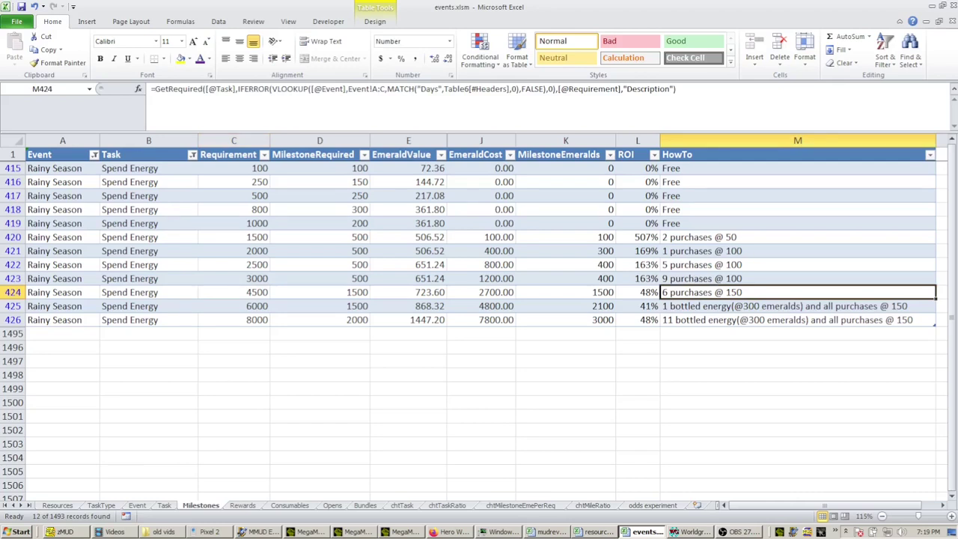
Step: Change the Task column filter from Spend Energy to show only Outland Chests
left_click(193, 155)
left_click(72, 294)
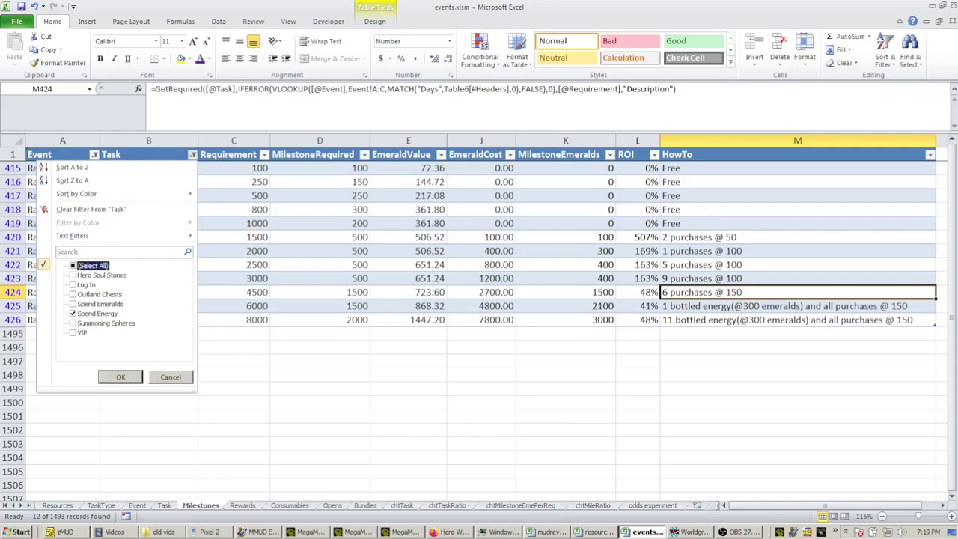
left_click(72, 314)
left_click(121, 377)
key("Return")
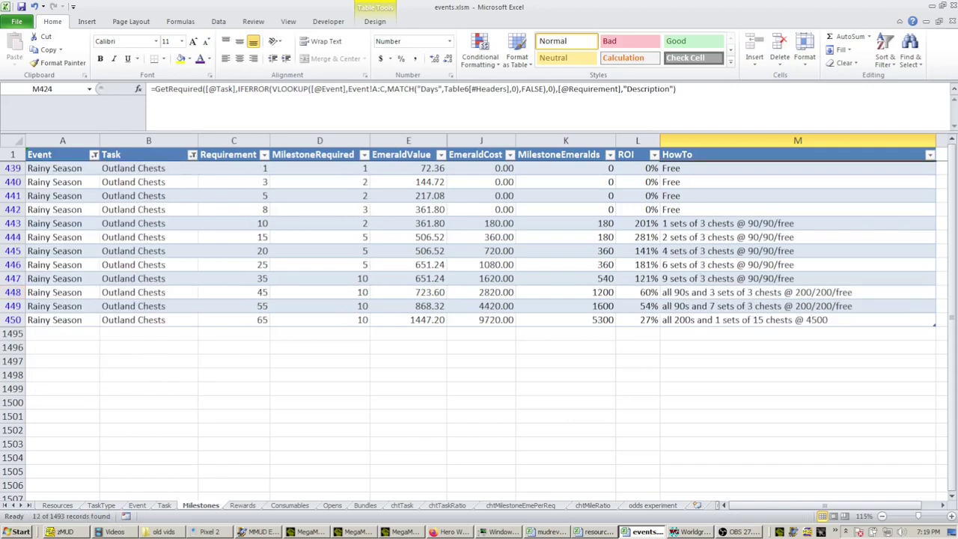
Step: Examine the Outland Chests milestones in rows 442 to 447, checking their HowTo instructions, emerald value, milestone emeralds and ROI
left_click(797, 210)
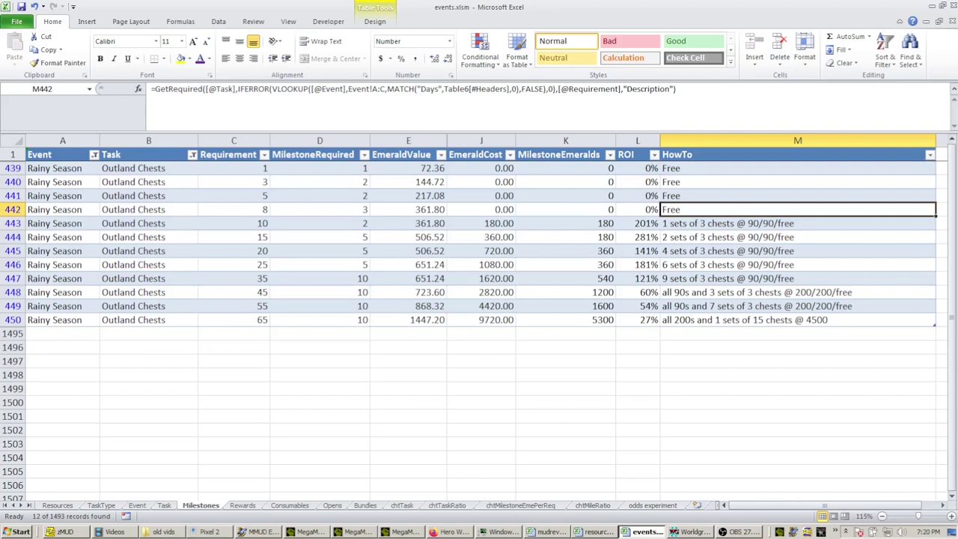
key("Down")
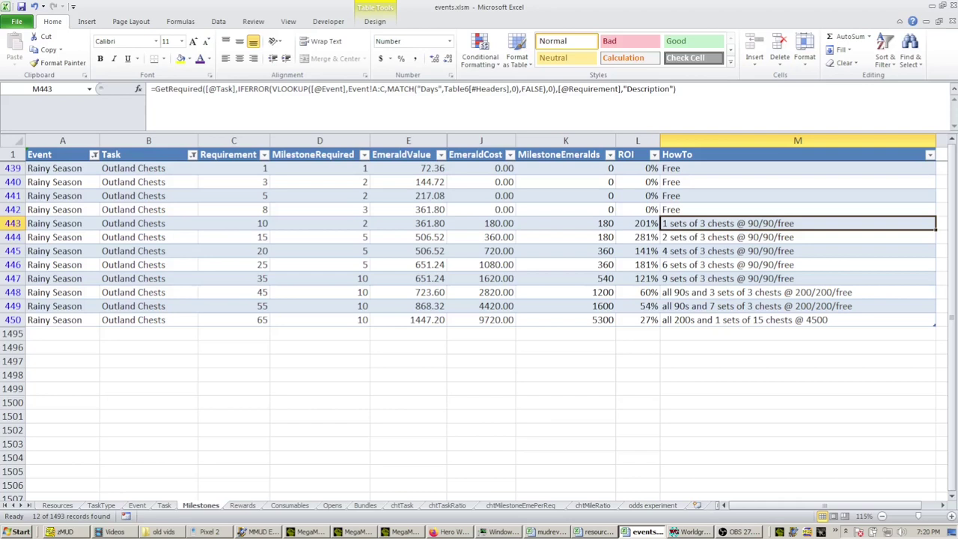
key("Left")
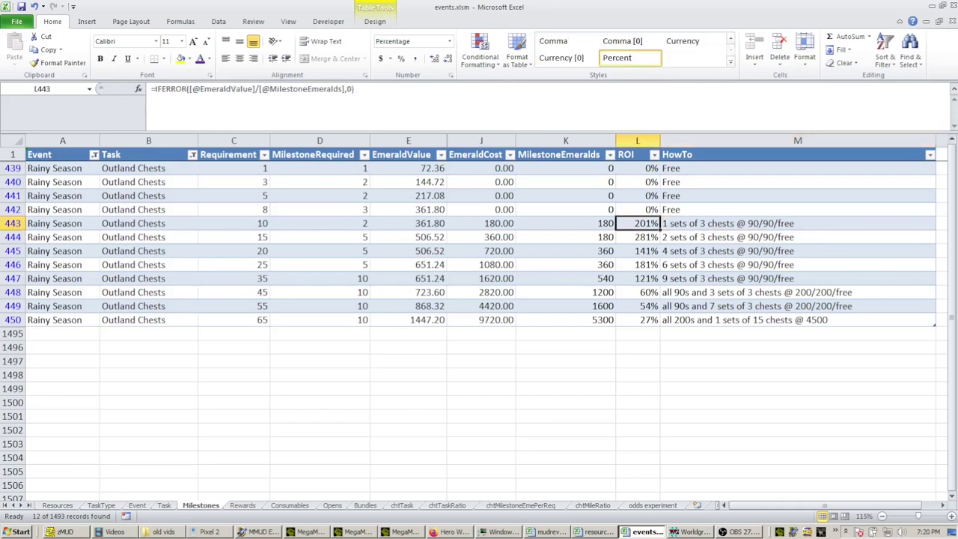
left_click(749, 237)
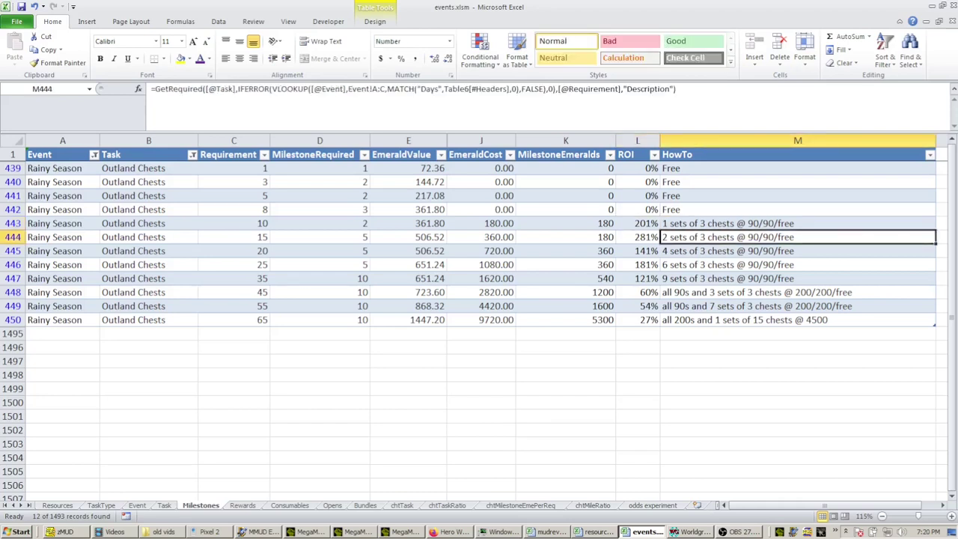
key("Left")
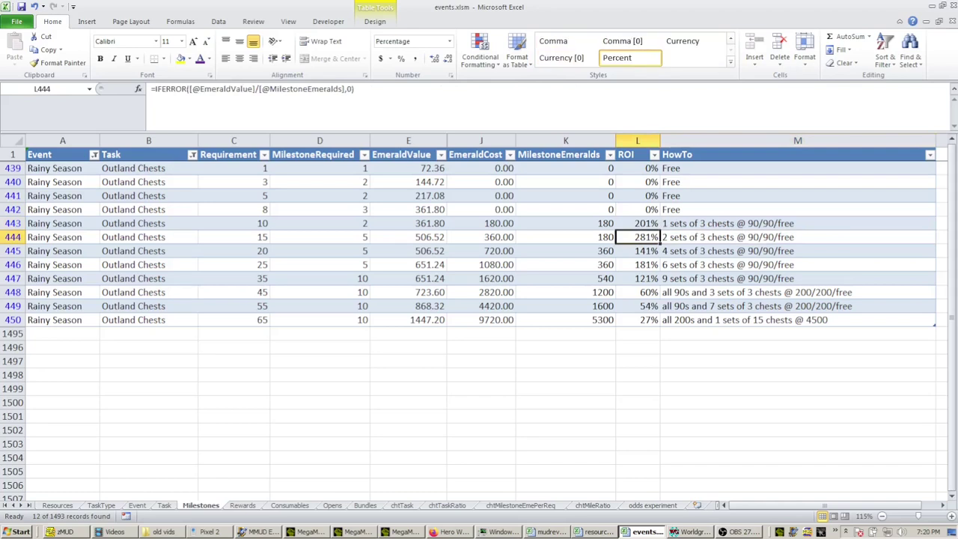
left_click(409, 238)
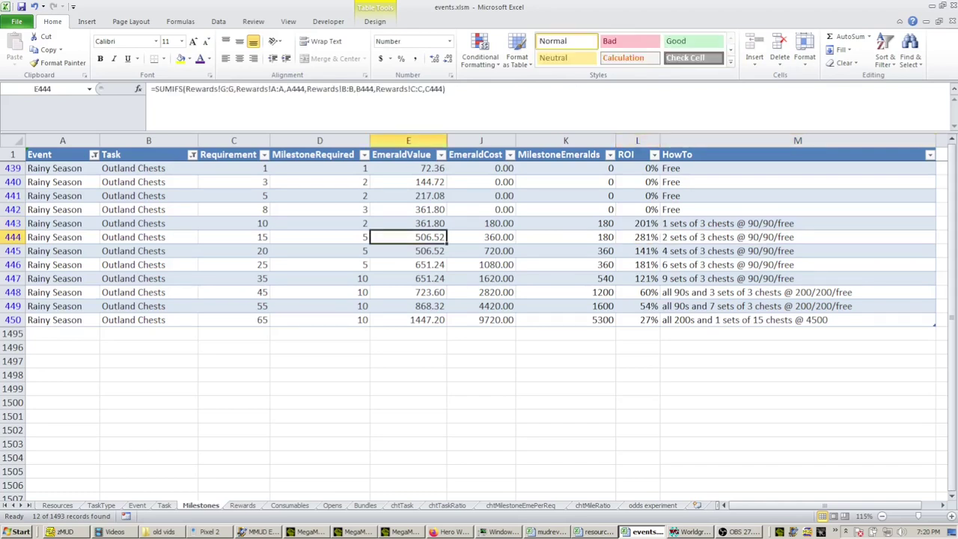
left_click(566, 237)
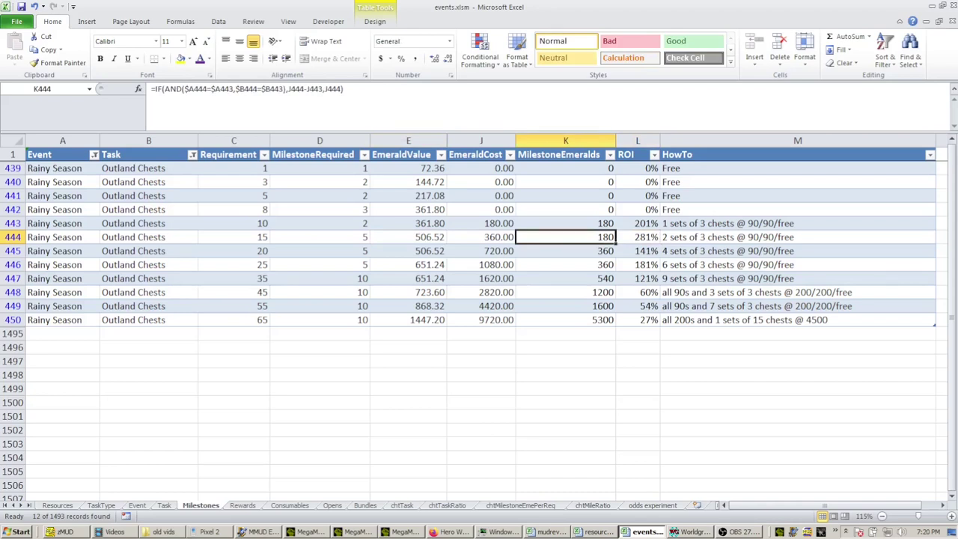
left_click(408, 237)
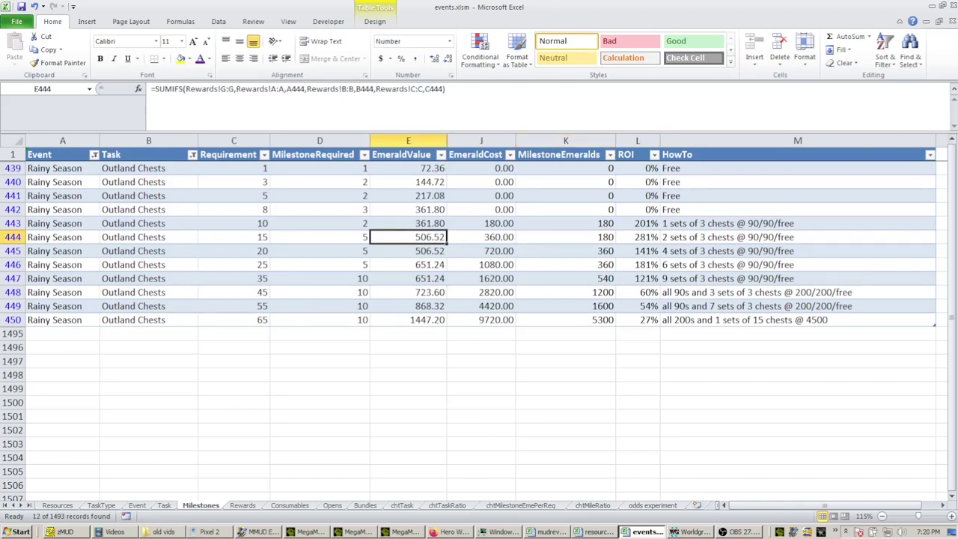
left_click(637, 238)
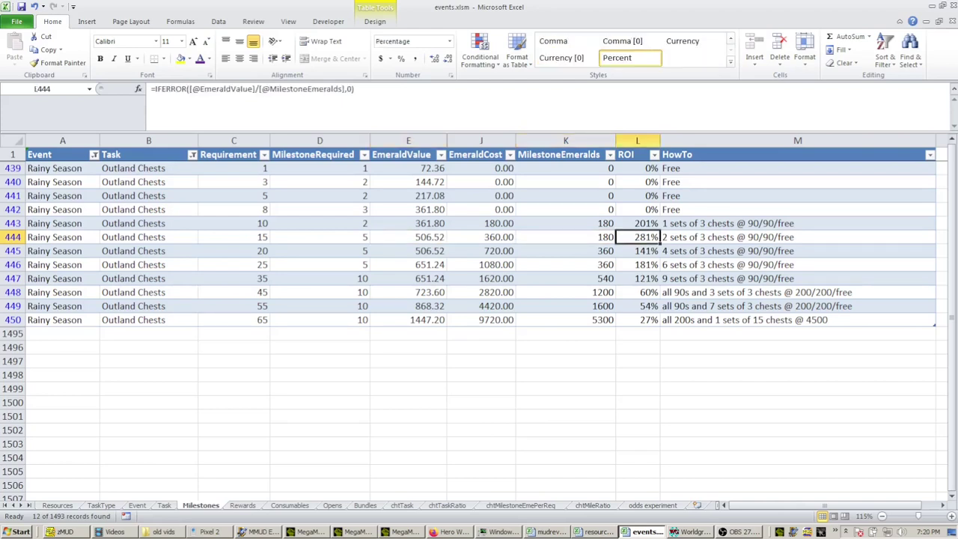
left_click(638, 251)
left_click(637, 265)
left_click(638, 278)
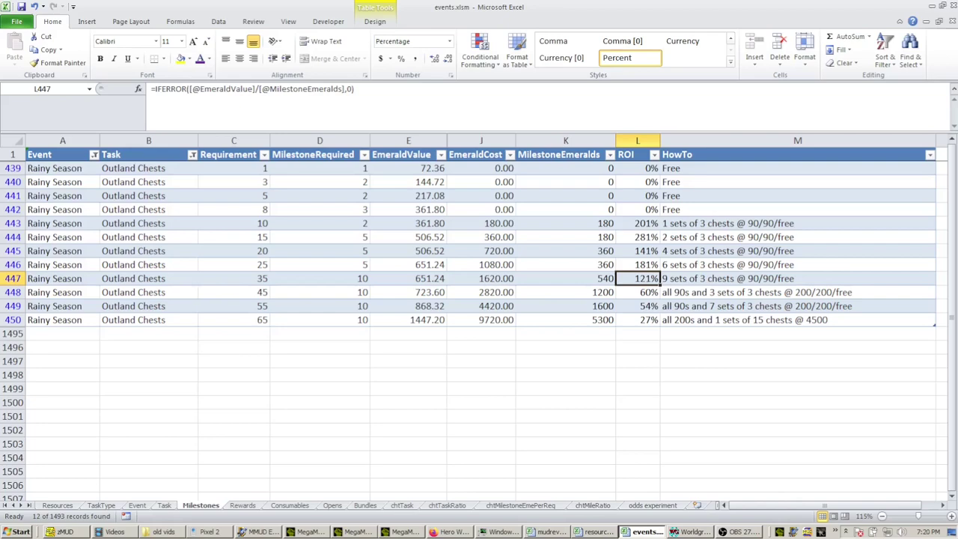
Step: Set the Rainy Season event's Days to 4 on the Event sheet and return to the Milestones sheet
left_click(137, 505)
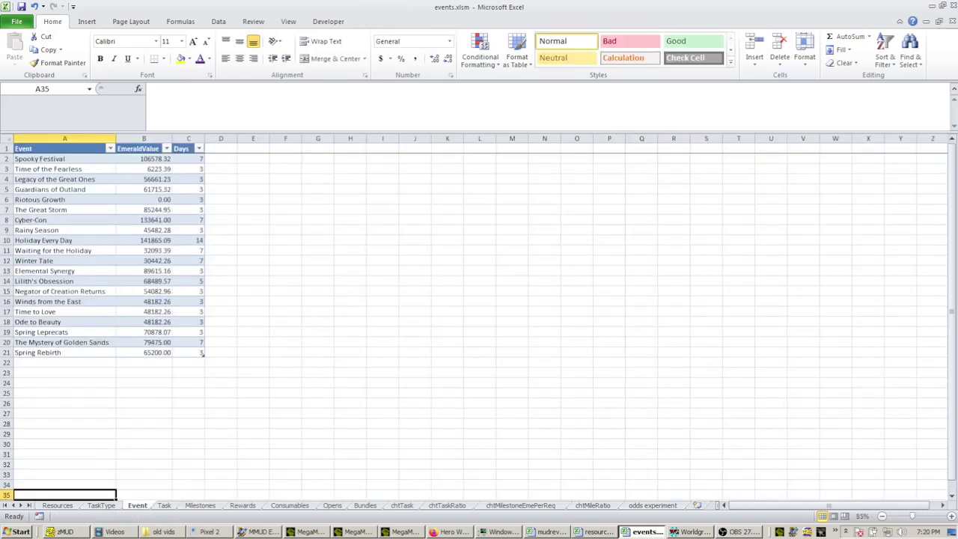
left_click(189, 231)
type("4")
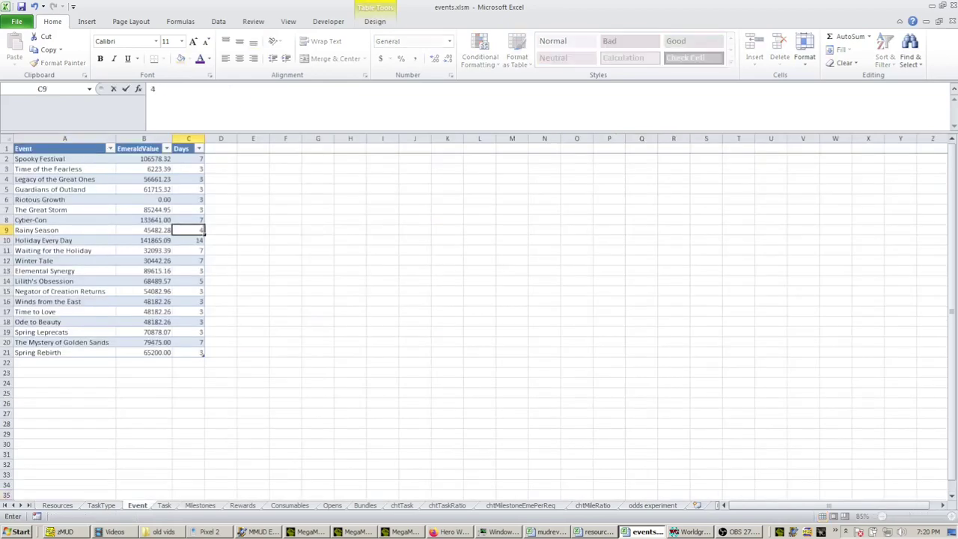
left_click(318, 291)
key("ctrl+Page_Down")
key("ctrl+Page_Down")
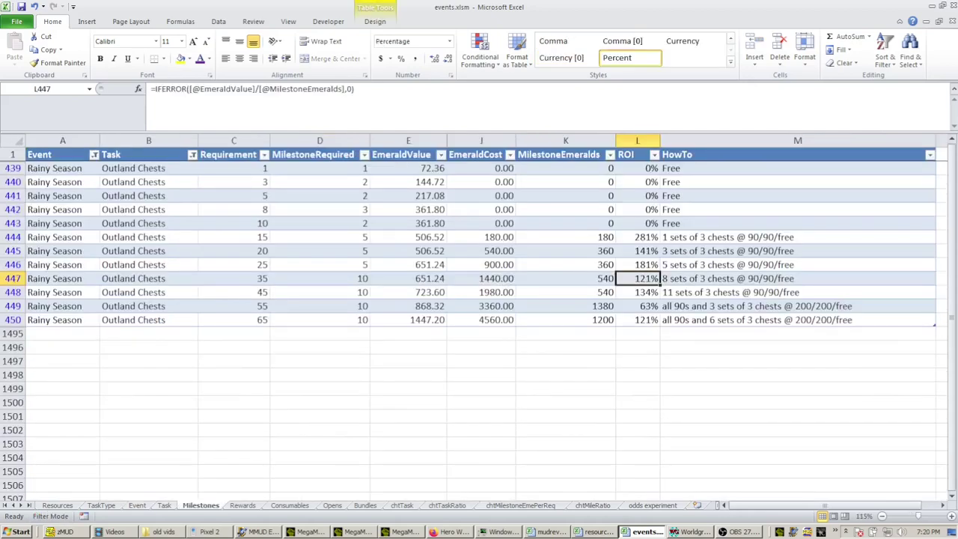
Step: Review the recalculated Outland Chests milestones in rows 443 to 450, checking the HowTo instructions, ROI and chest requirements
left_click(756, 251)
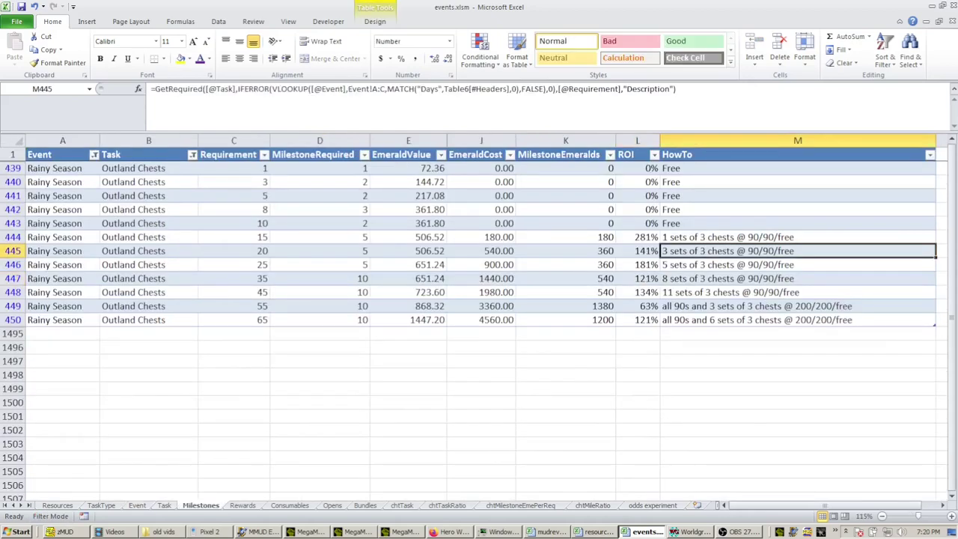
left_click(756, 237)
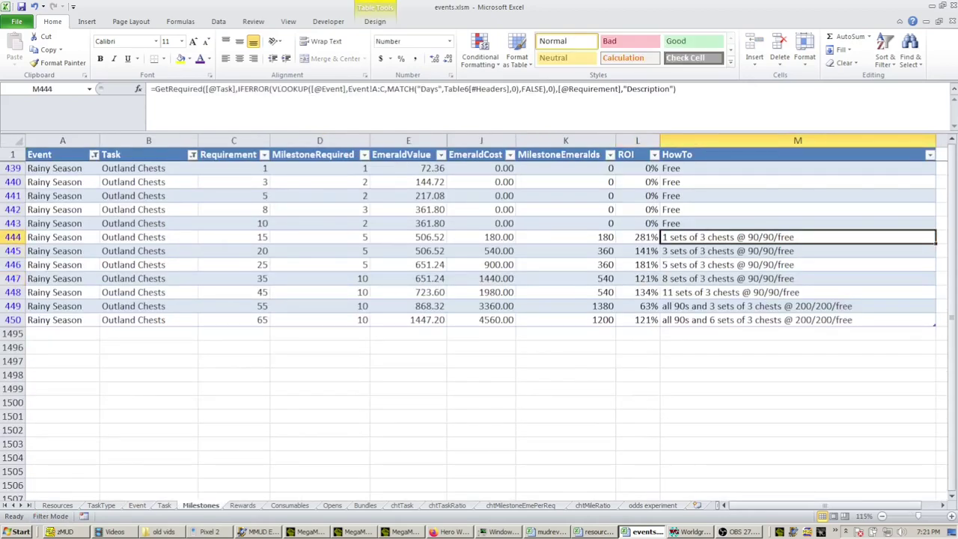
left_click(756, 223)
left_click(234, 223)
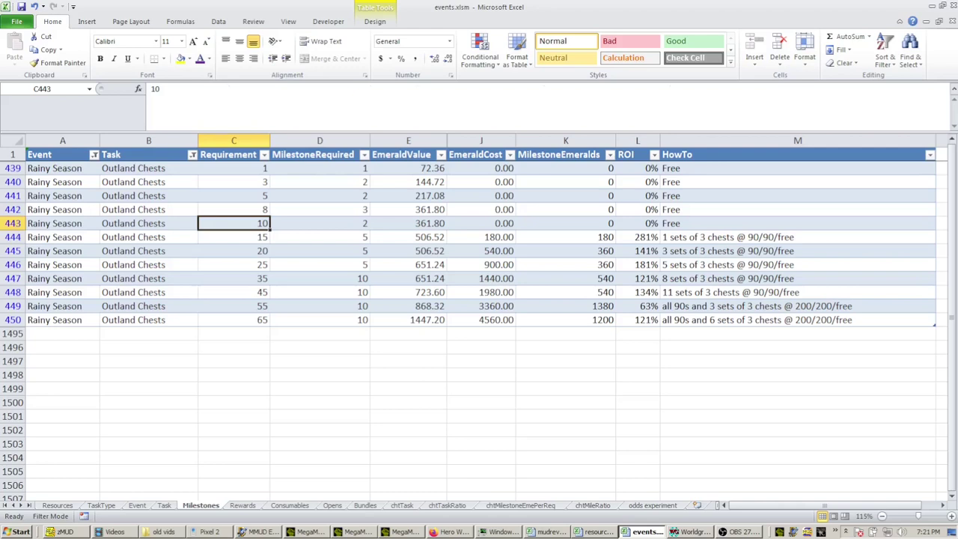
left_click(756, 237)
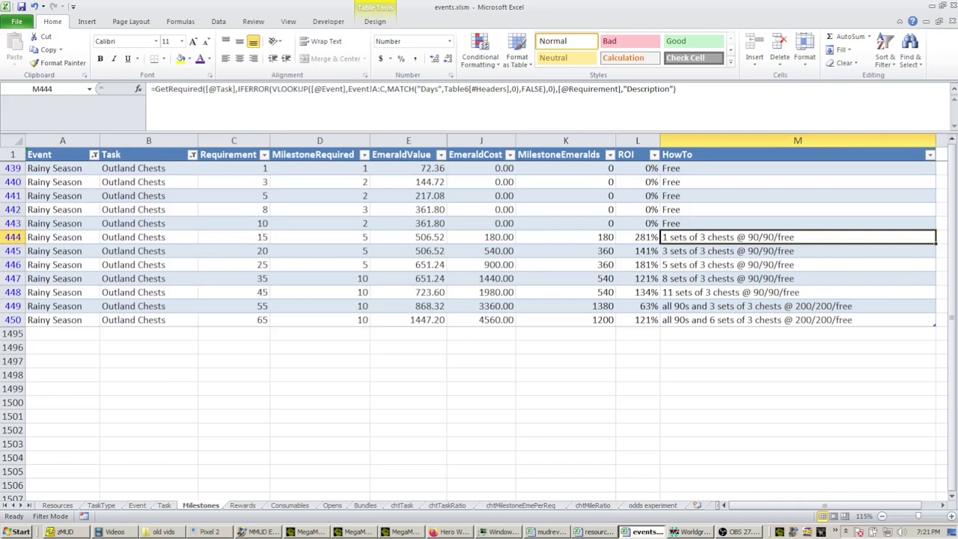
left_click(637, 224)
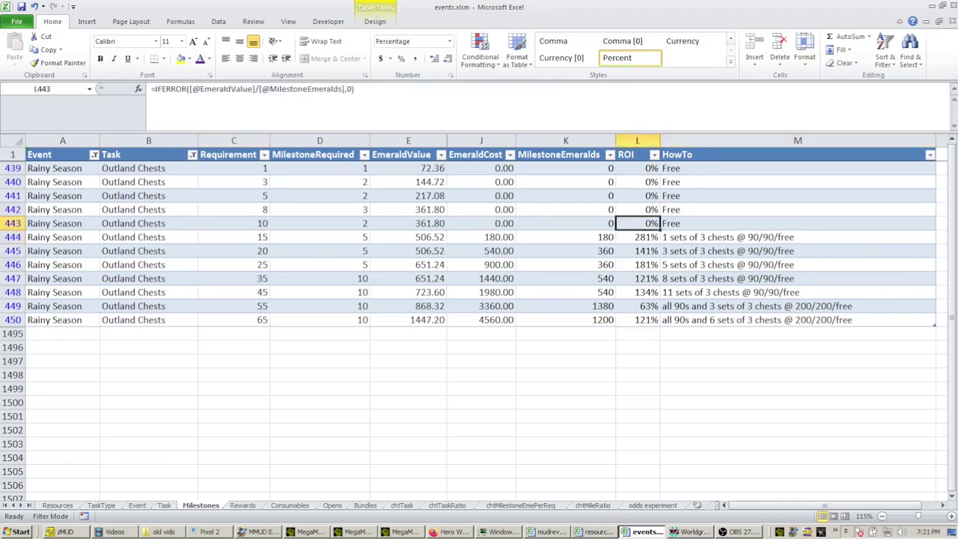
left_click(638, 237)
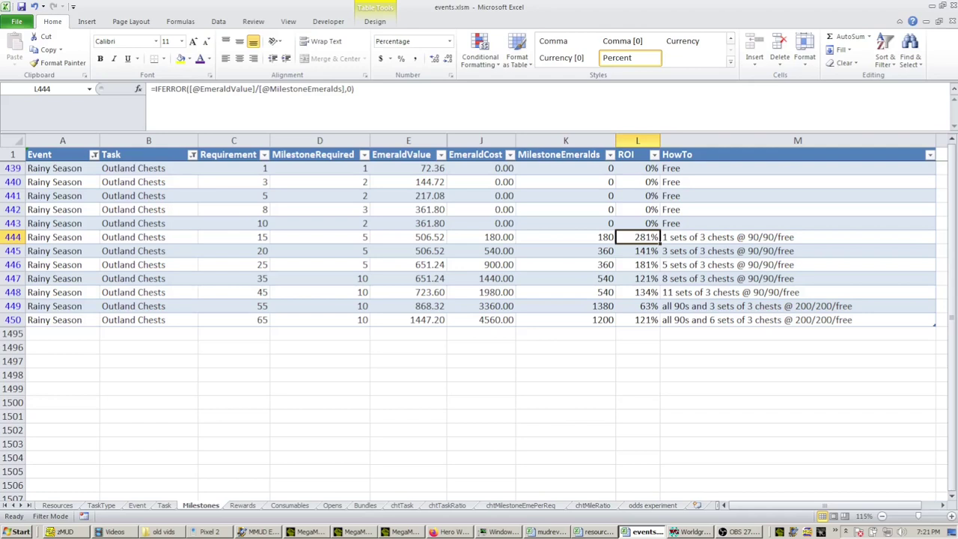
left_click_drag(233, 251, 234, 320)
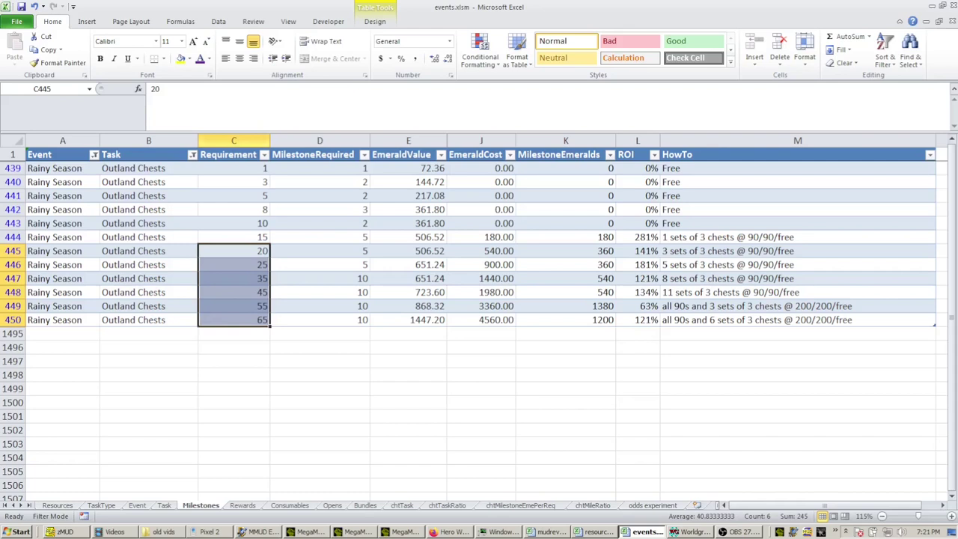
Step: Change the Task column filter from Outland Chests to show only Hero Soul Stones
left_click(193, 155)
left_click(94, 294)
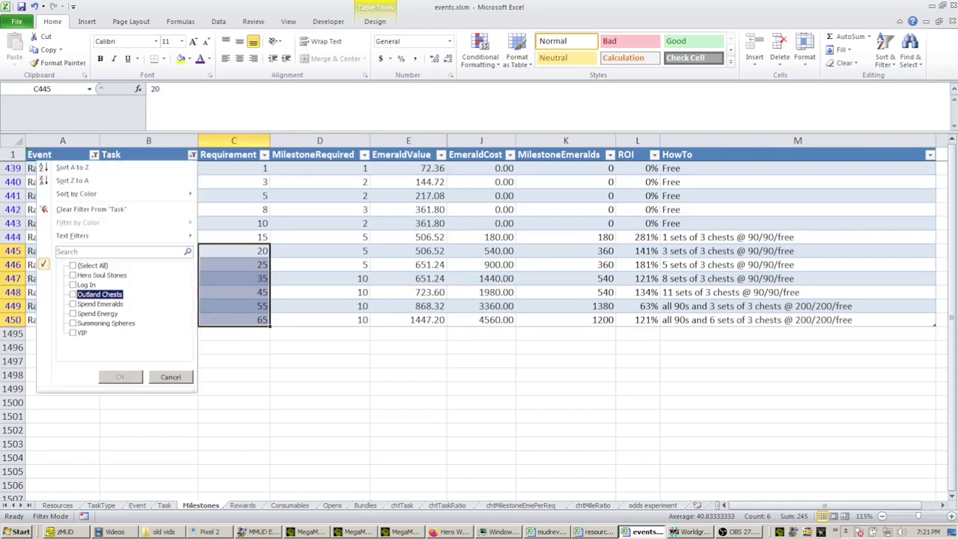
left_click(93, 274)
left_click(121, 377)
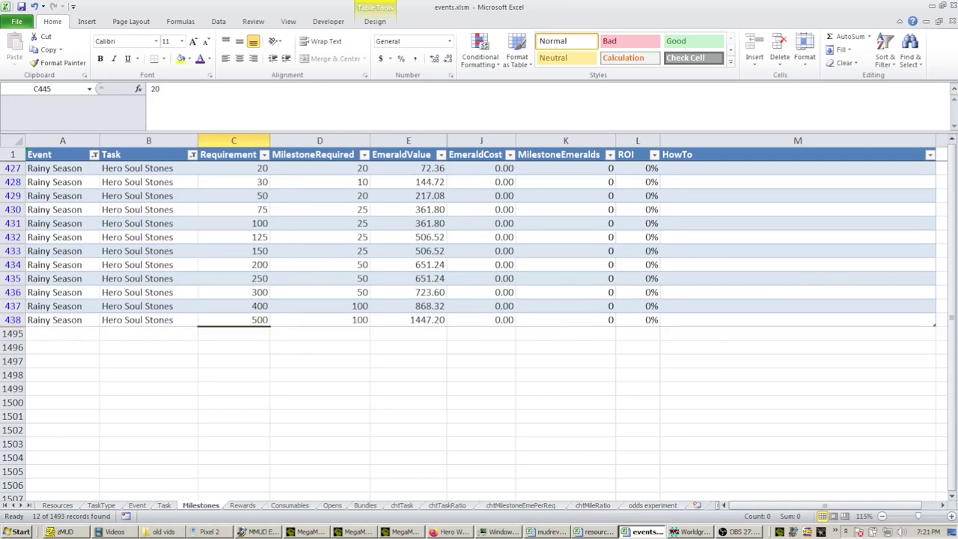
Step: Hide columns F through J, EmeraldPerBatch to Reward/Cost, on the Task sheet
key("ctrl+Page_Up")
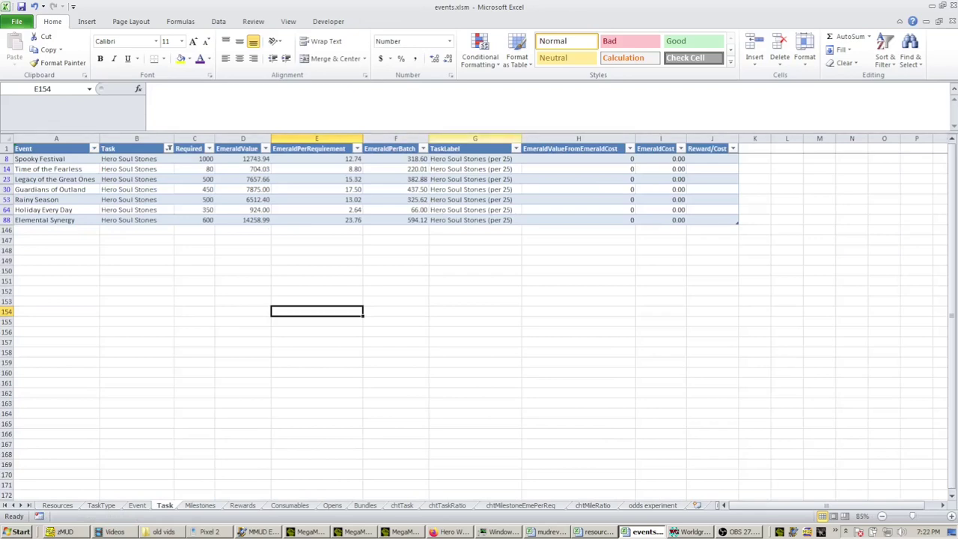
left_click_drag(396, 138, 475, 138)
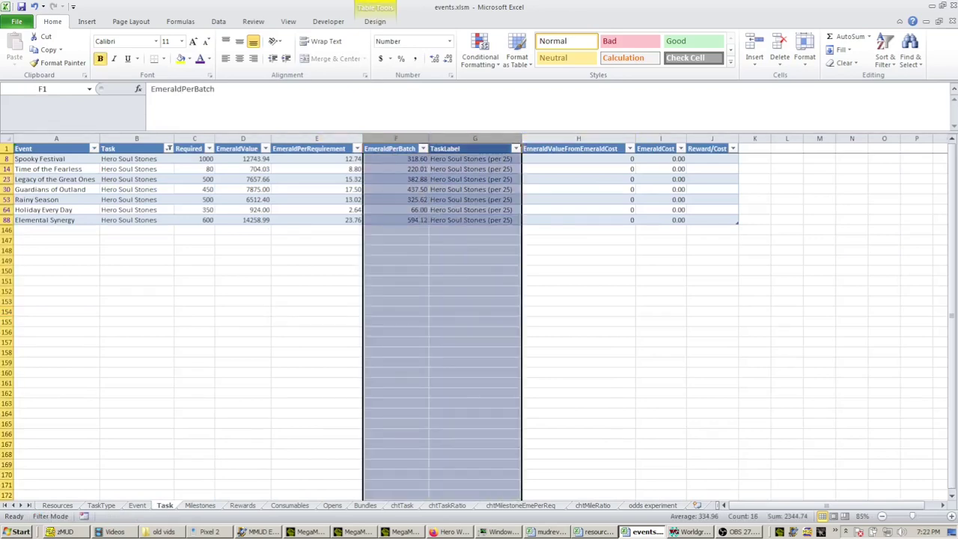
left_click(710, 138, "shift")
right_click(708, 139)
left_click(737, 286)
left_click(316, 250)
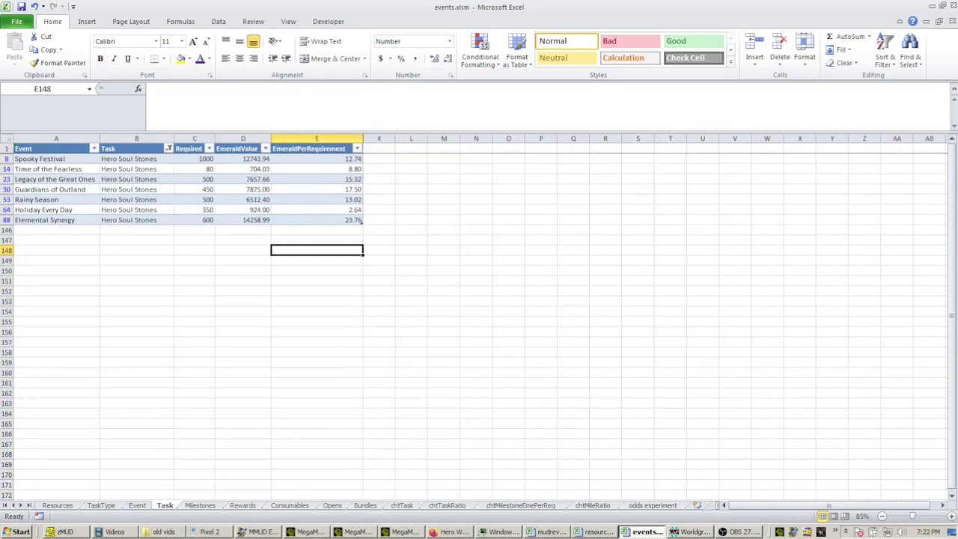
Step: Examine the Hero Soul Stones rows for Rainy Season and Spooky Festival, checking their required amount, emerald value and emeralds per requirement
scroll(479, 314, "up", 3, "ctrl")
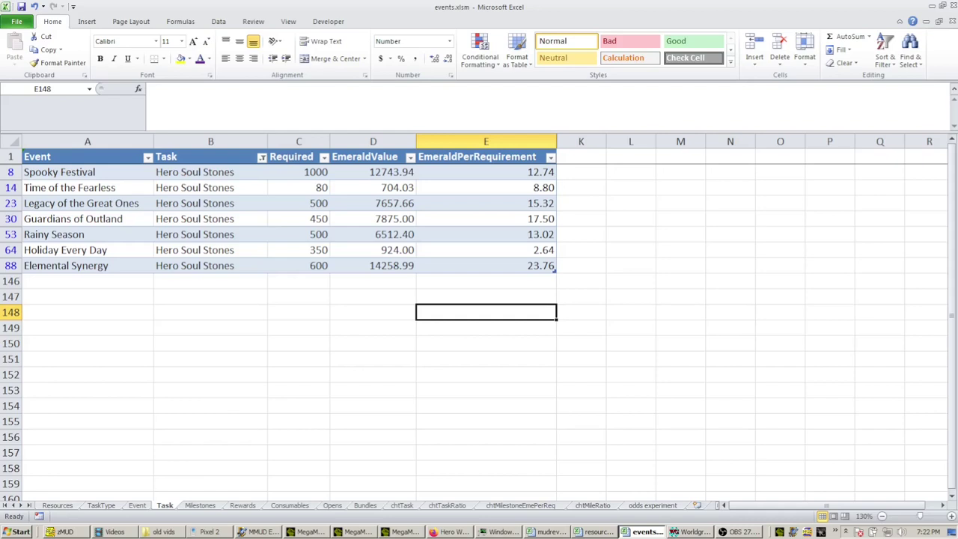
left_click(11, 234)
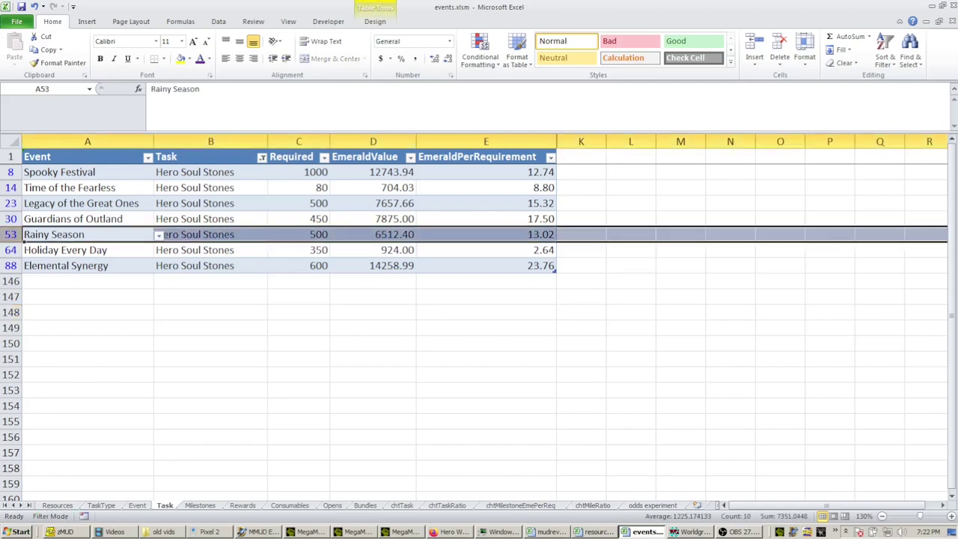
left_click(581, 235)
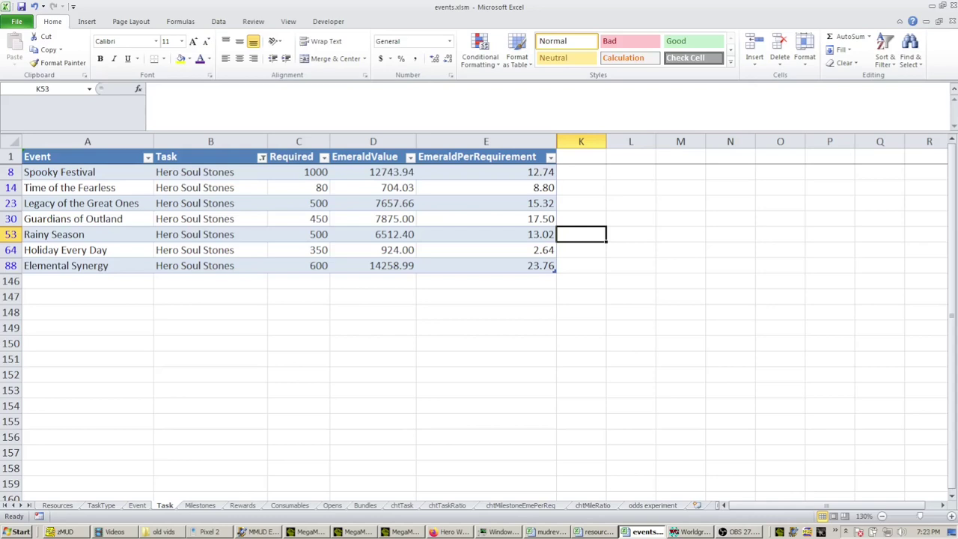
left_click(299, 235)
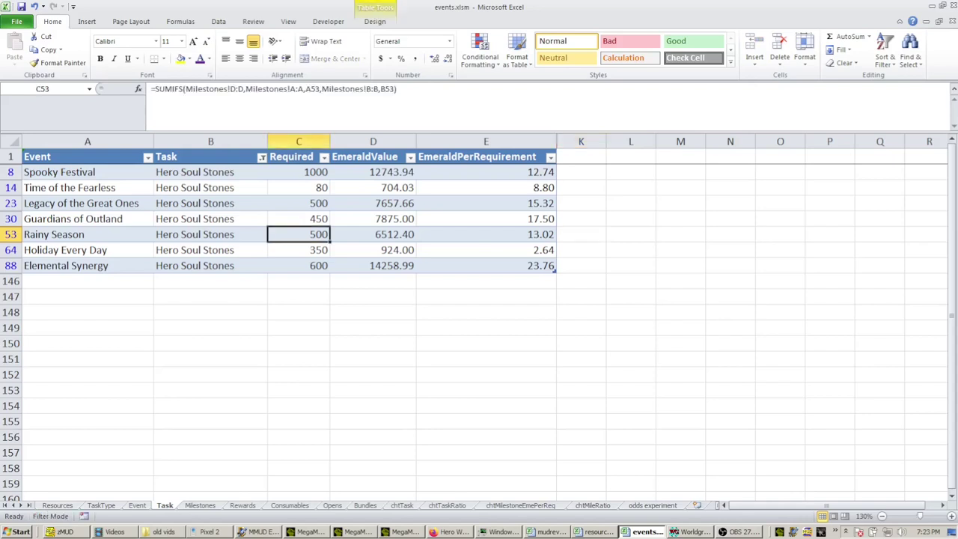
left_click(87, 234)
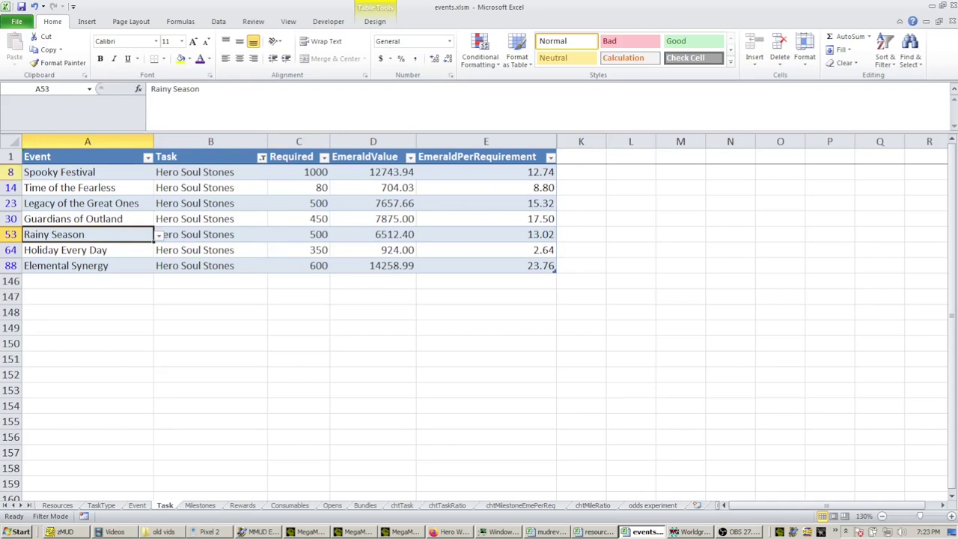
left_click(11, 172)
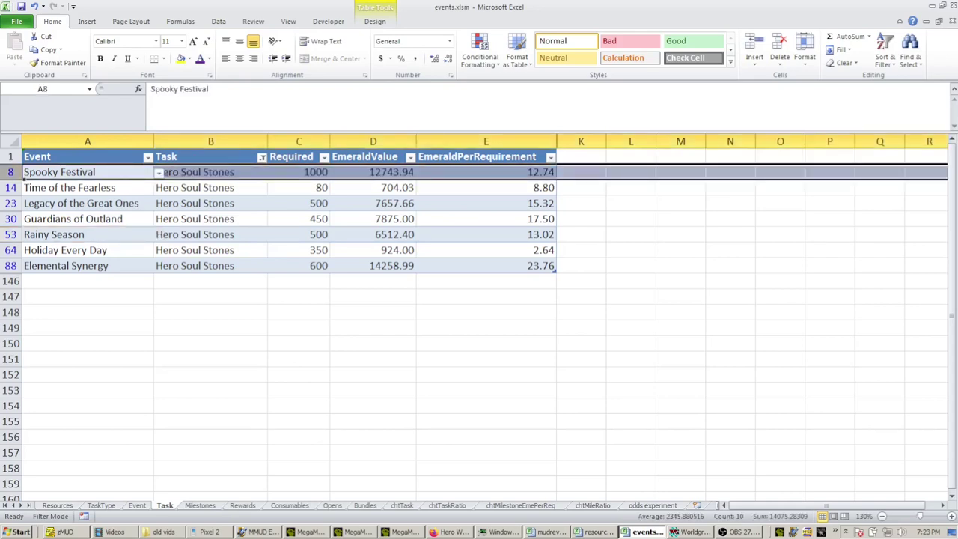
left_click(210, 172)
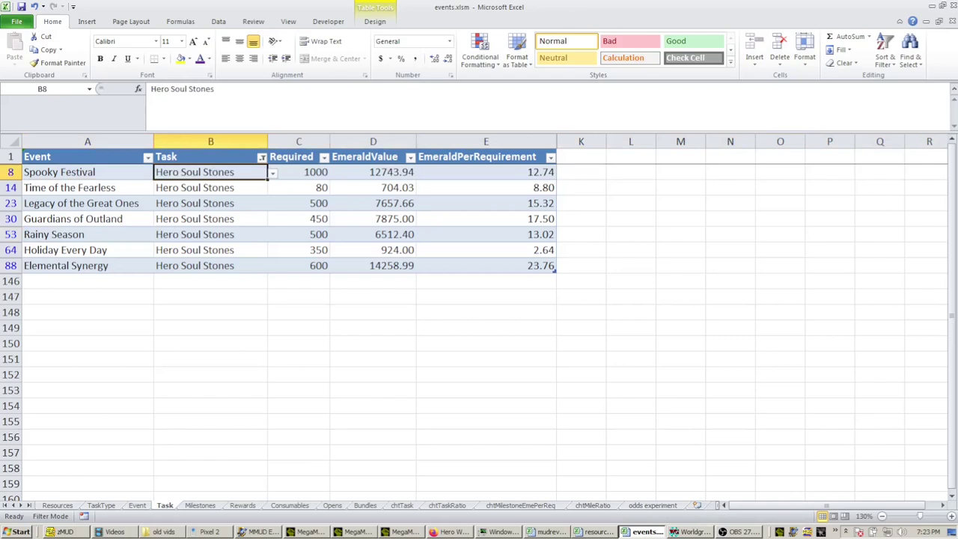
left_click(299, 172)
left_click(373, 172)
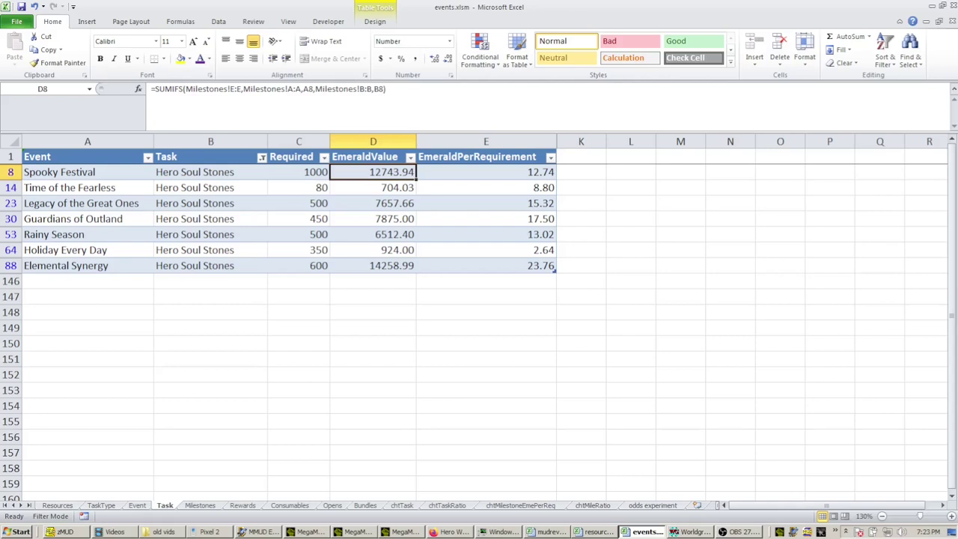
key("Right")
key("shift+Left")
key("shift+Left")
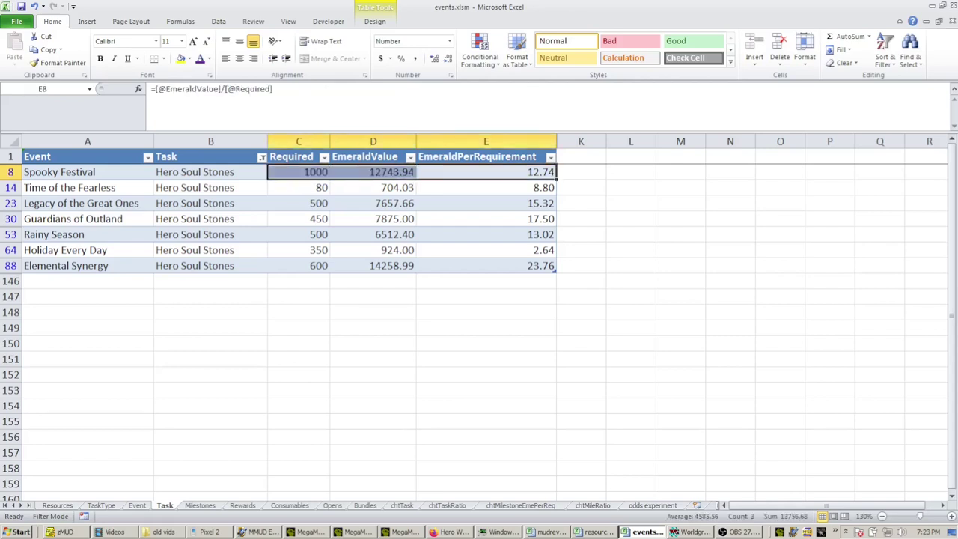
Step: Compare Rainy Season's EmeraldPerRequirement for Hero Soul Stones with Legacy of the Great Ones, Guardians of Outland and Elemental Synergy
left_click(486, 235)
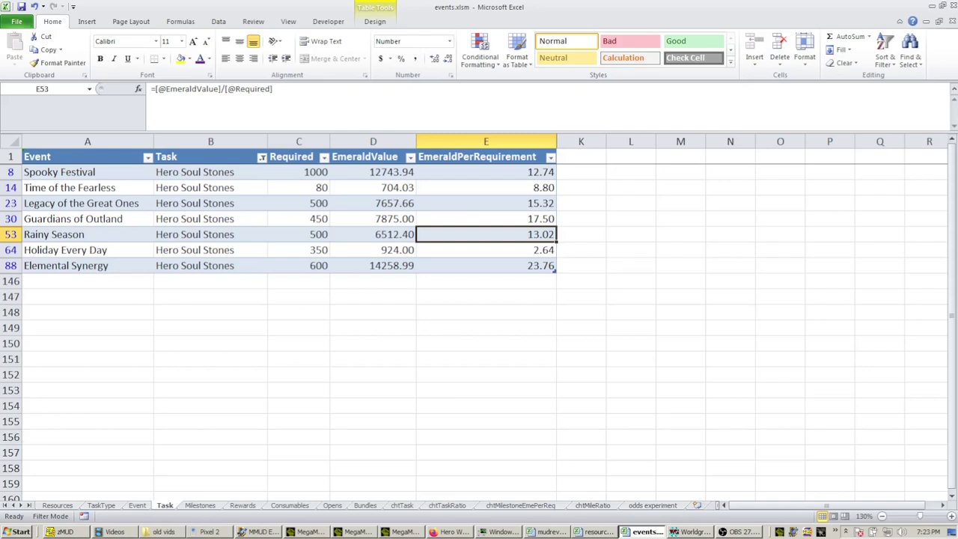
left_click(487, 204)
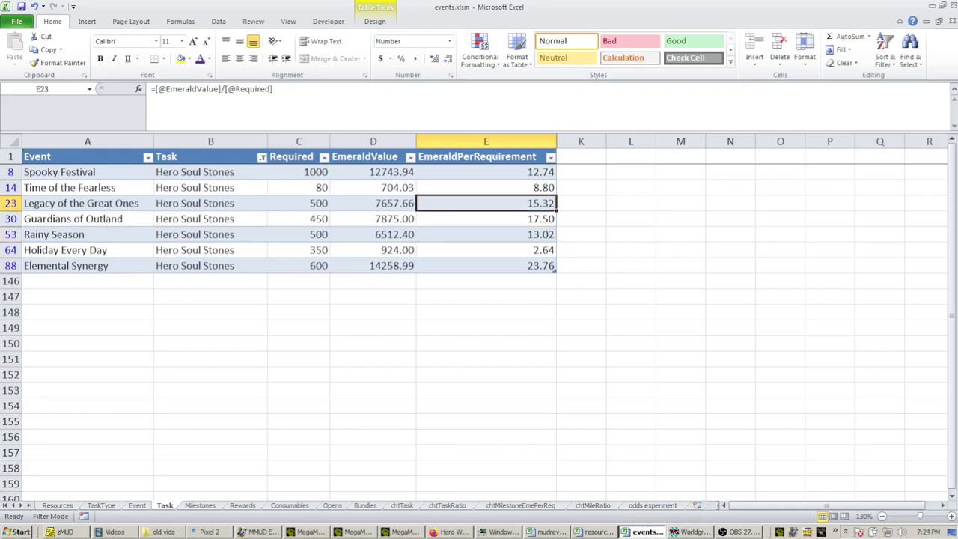
left_click(486, 218)
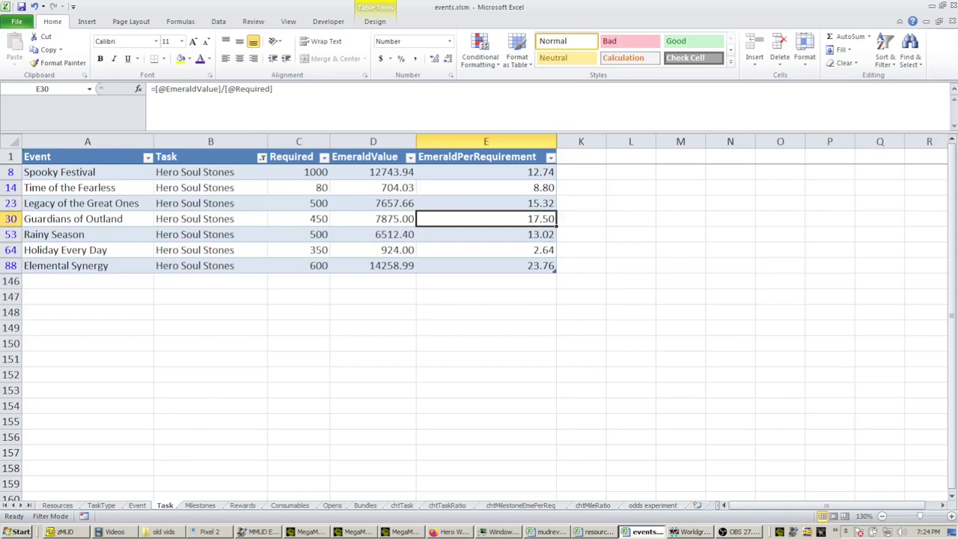
left_click(486, 266)
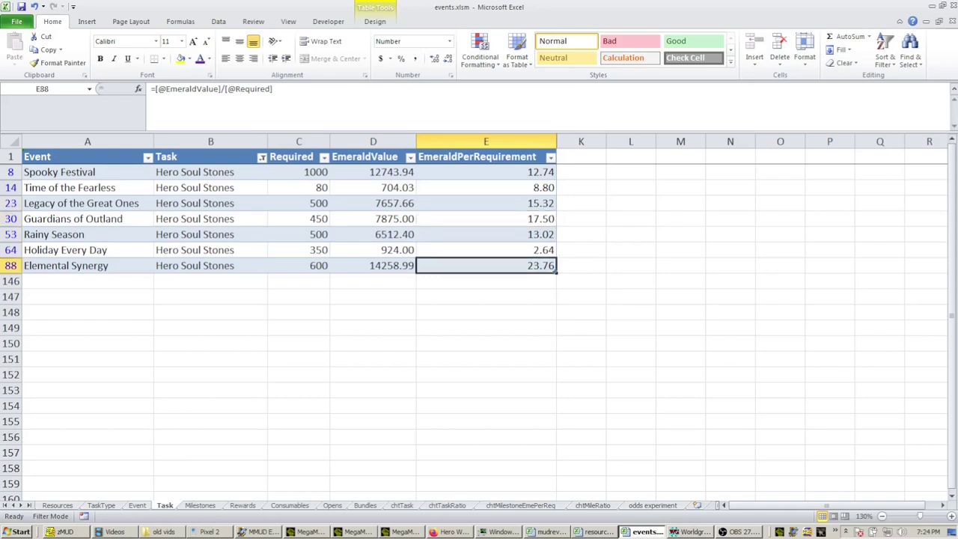
left_click_drag(486, 203, 486, 219)
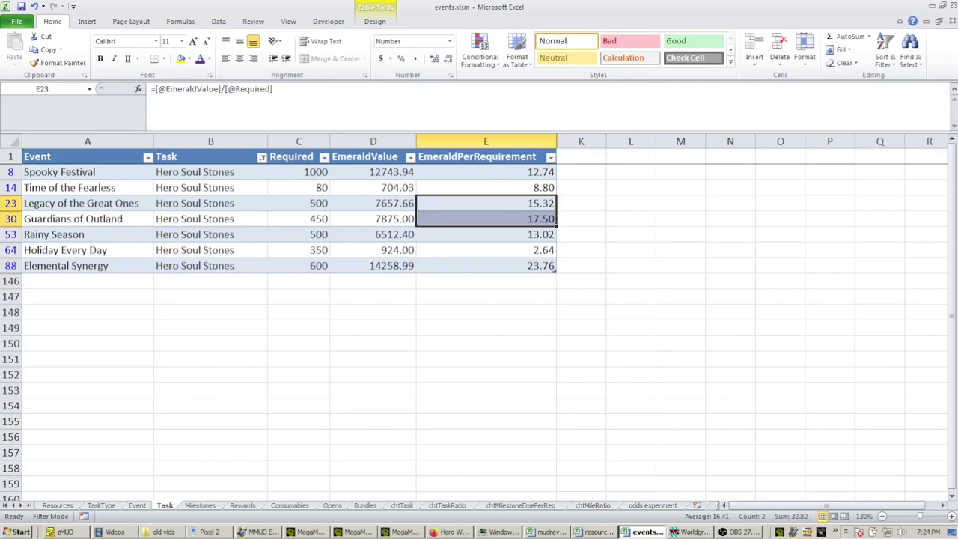
left_click(486, 266)
left_click(486, 235)
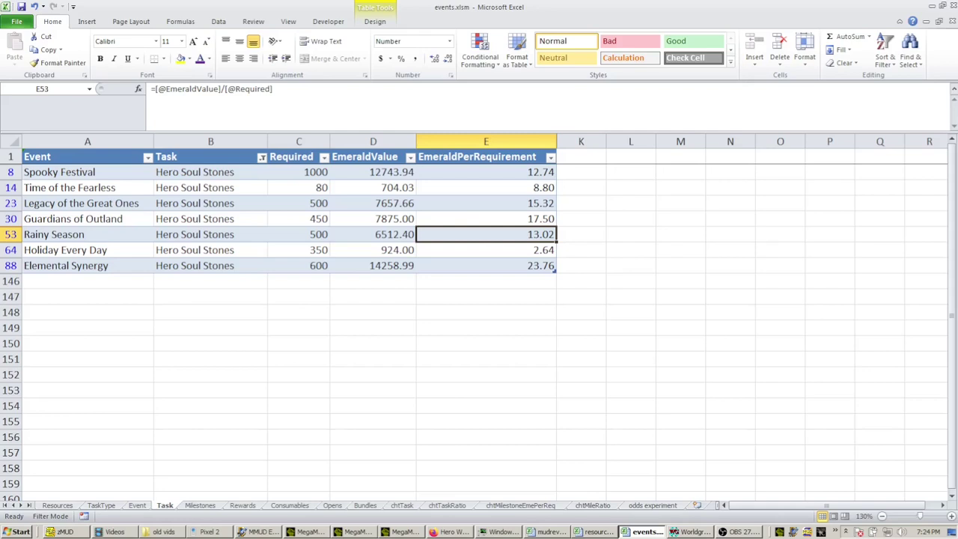
left_click(581, 234)
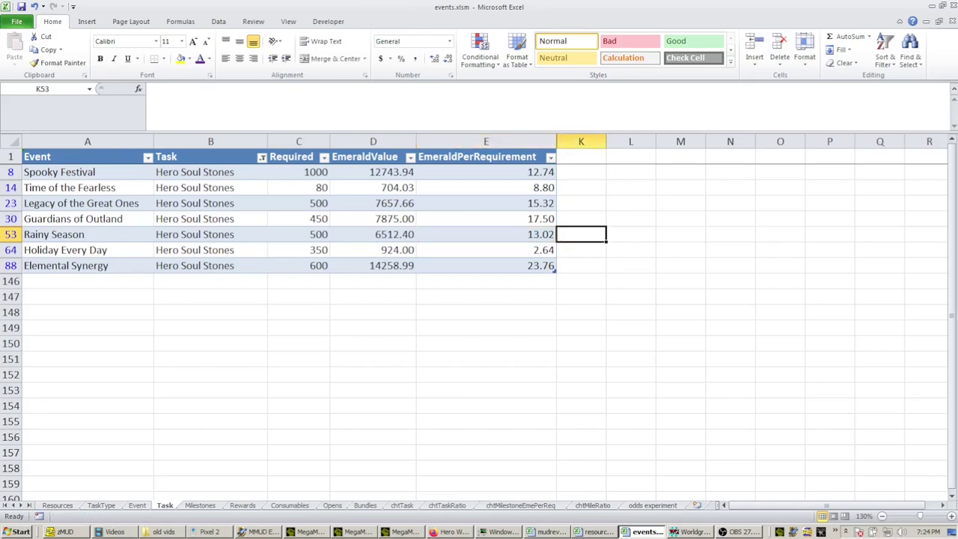